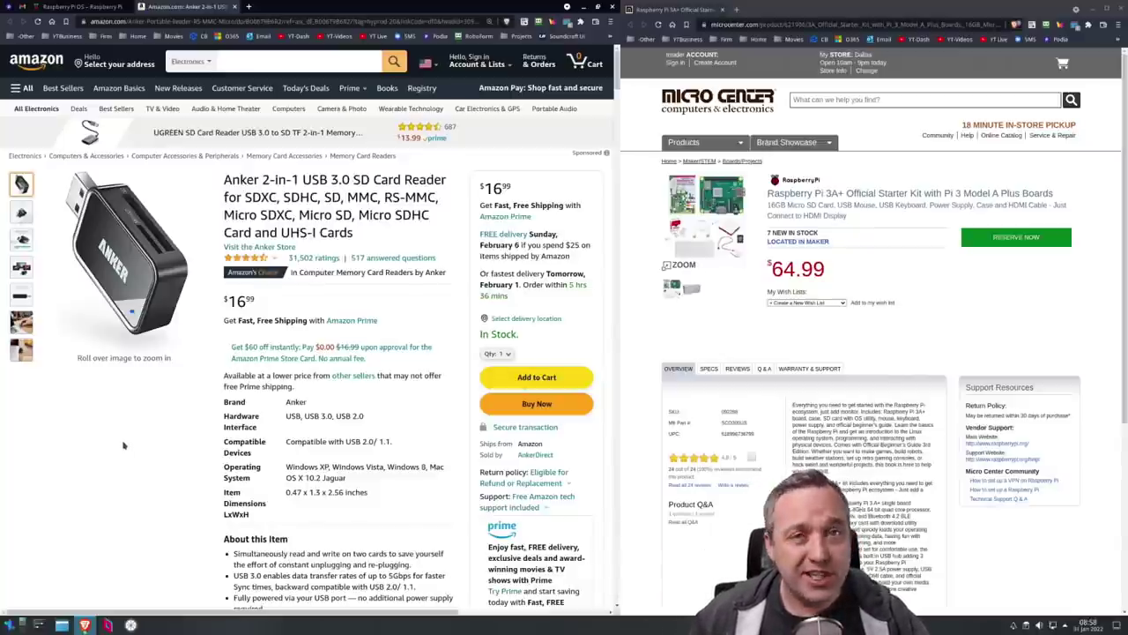
Step: Switch to the Raspberry Pi OS web page and look over the Raspberry Pi Imager download options
{"action": "left_click", "coordinate": [75, 7]}
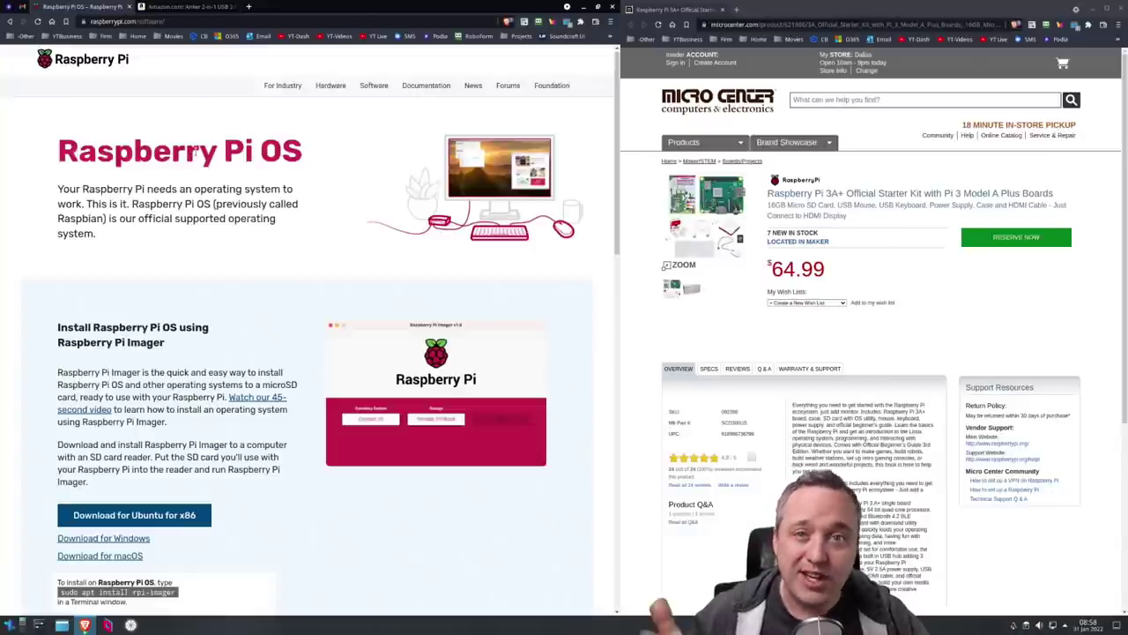
{"action": "scroll", "coordinate": [282, 409], "scroll_direction": "down", "scroll_amount": 1}
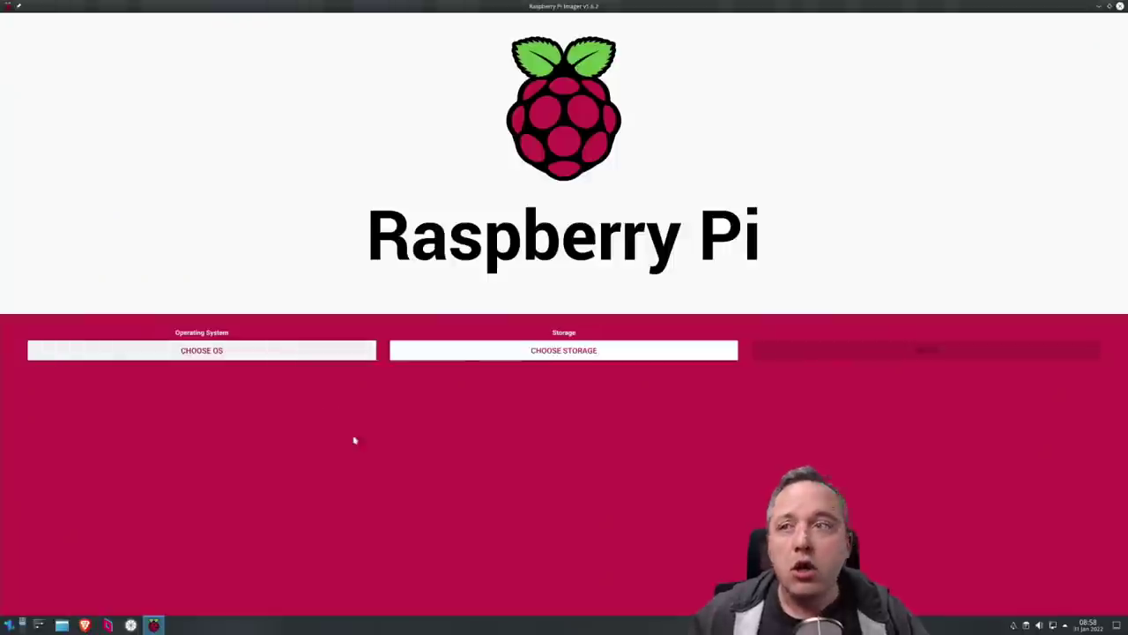
Step: Choose the RetroPie 4.7.1 (RPI 2/3) image from the emulation and game systems as the operating system
{"action": "left_click", "coordinate": [266, 350]}
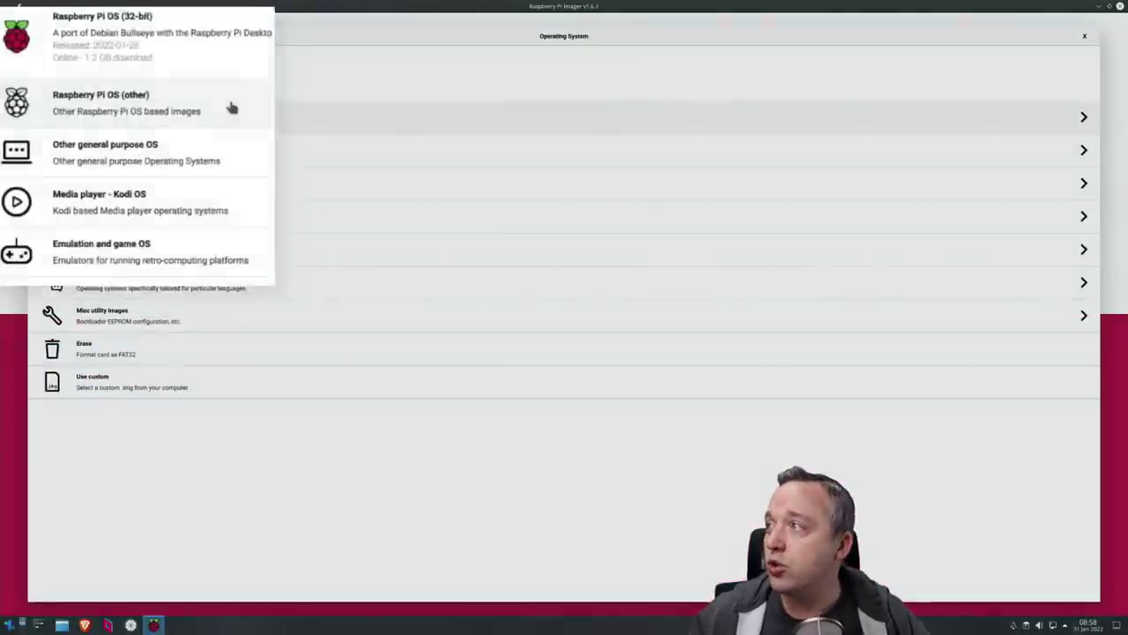
{"action": "left_click", "coordinate": [177, 251]}
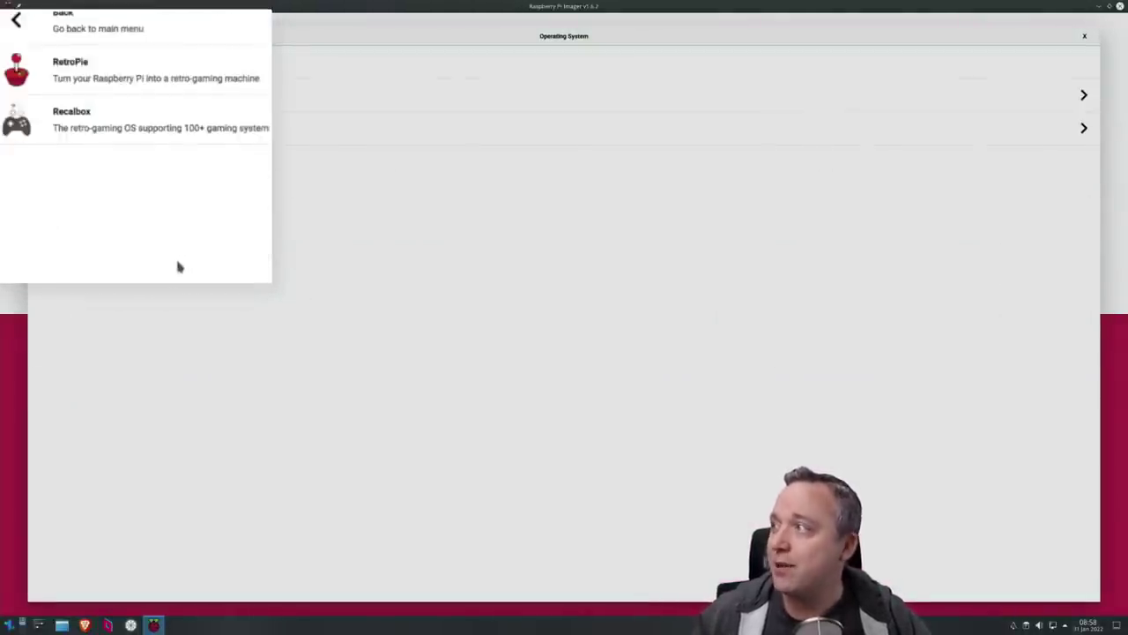
{"action": "left_click", "coordinate": [134, 62]}
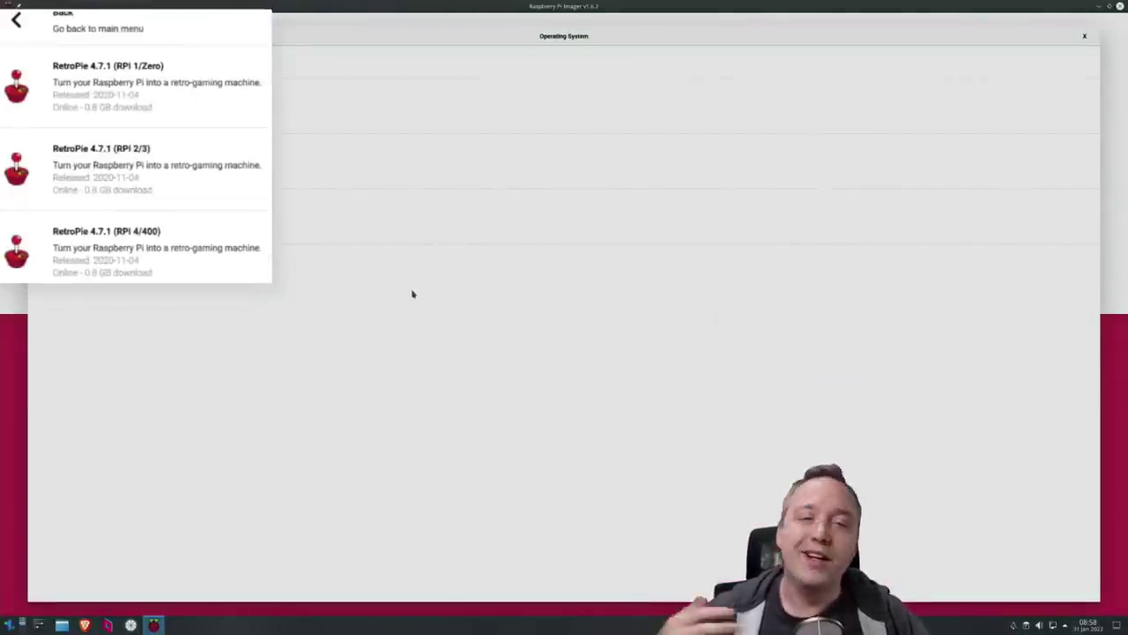
{"action": "left_click", "coordinate": [181, 161]}
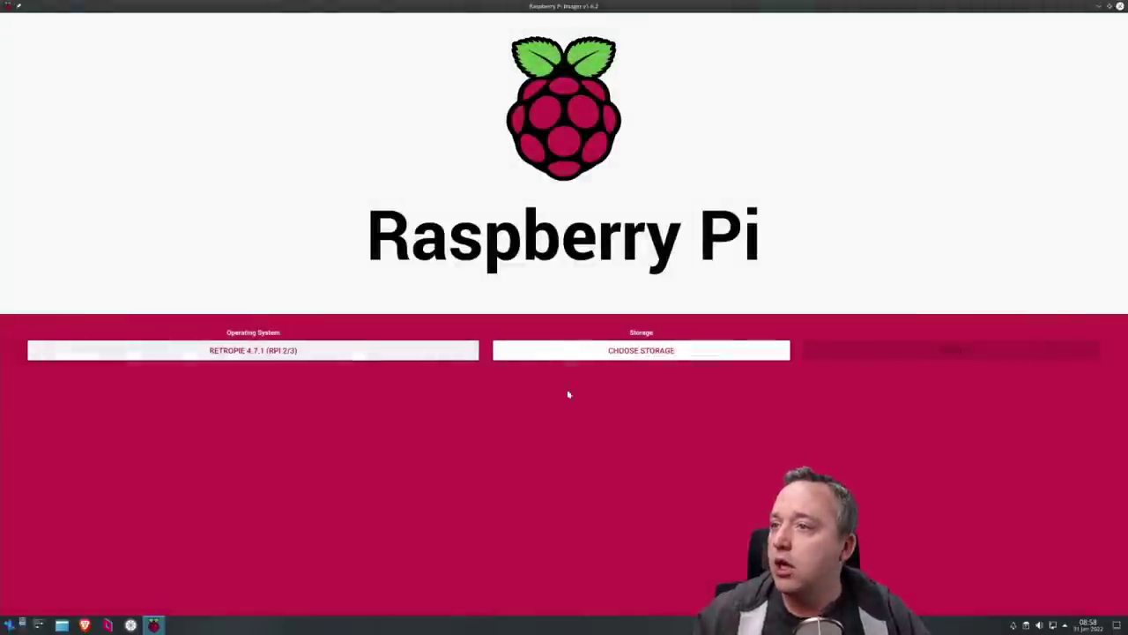
Step: Select the Generic USB3.0 CRW -SD card reader with 64.1 GB as the storage target
{"action": "left_click", "coordinate": [625, 353]}
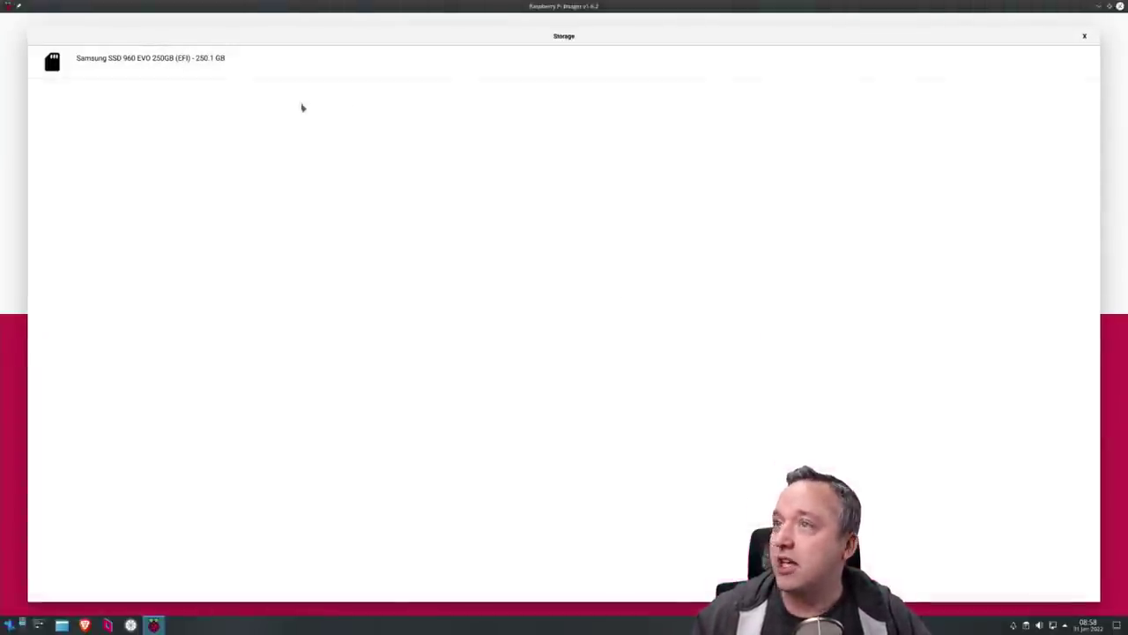
{"action": "left_click", "coordinate": [1084, 38]}
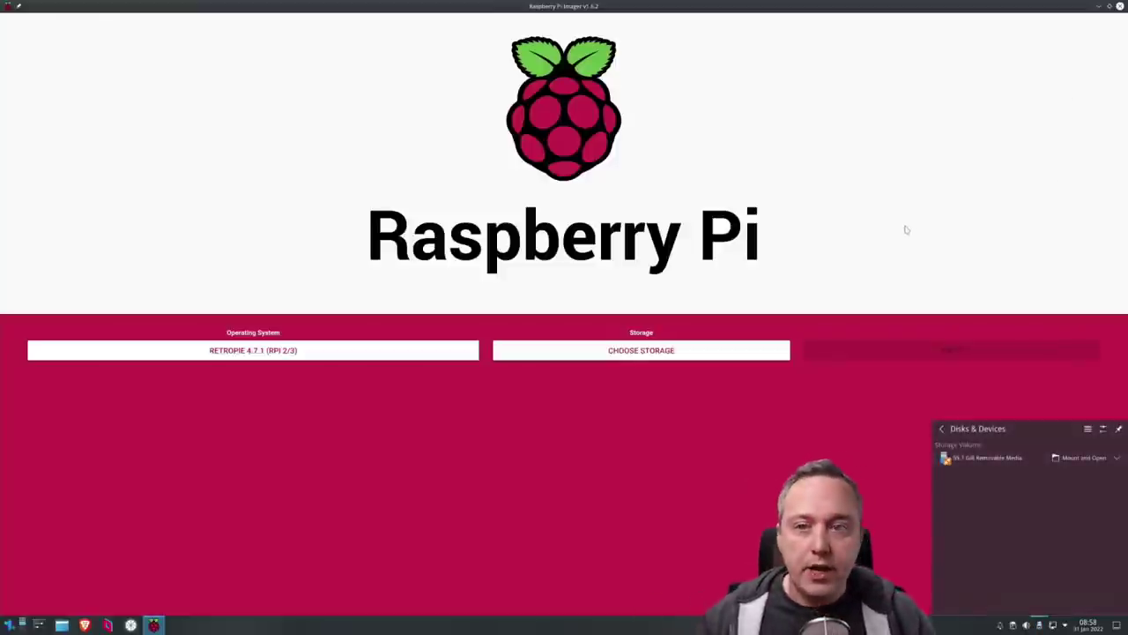
{"action": "left_click", "coordinate": [651, 356]}
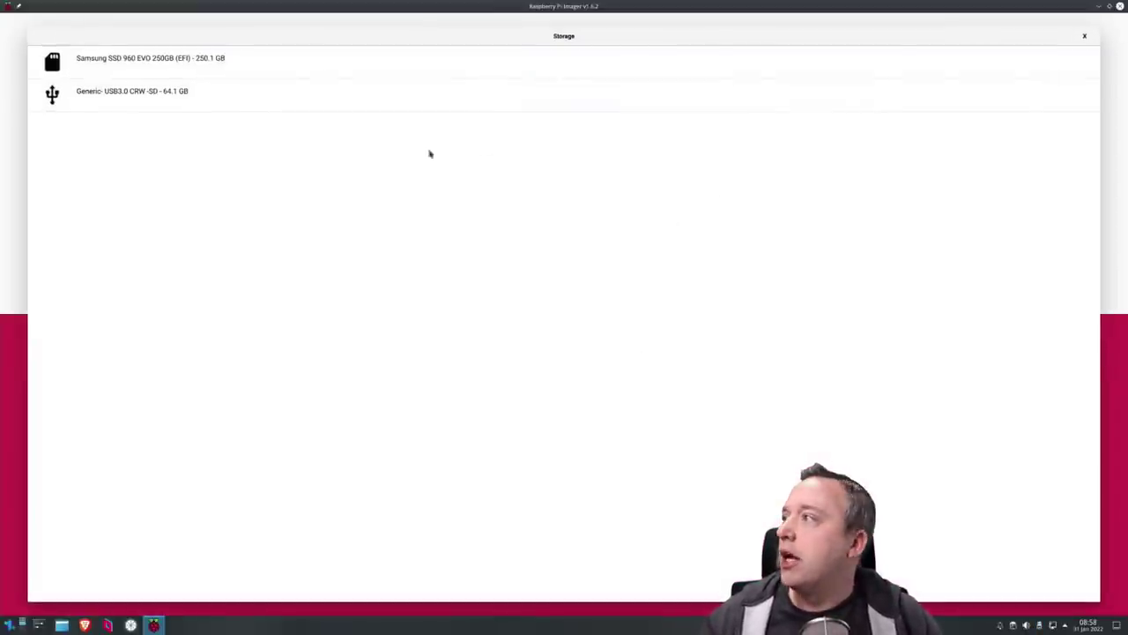
{"action": "left_click", "coordinate": [202, 104]}
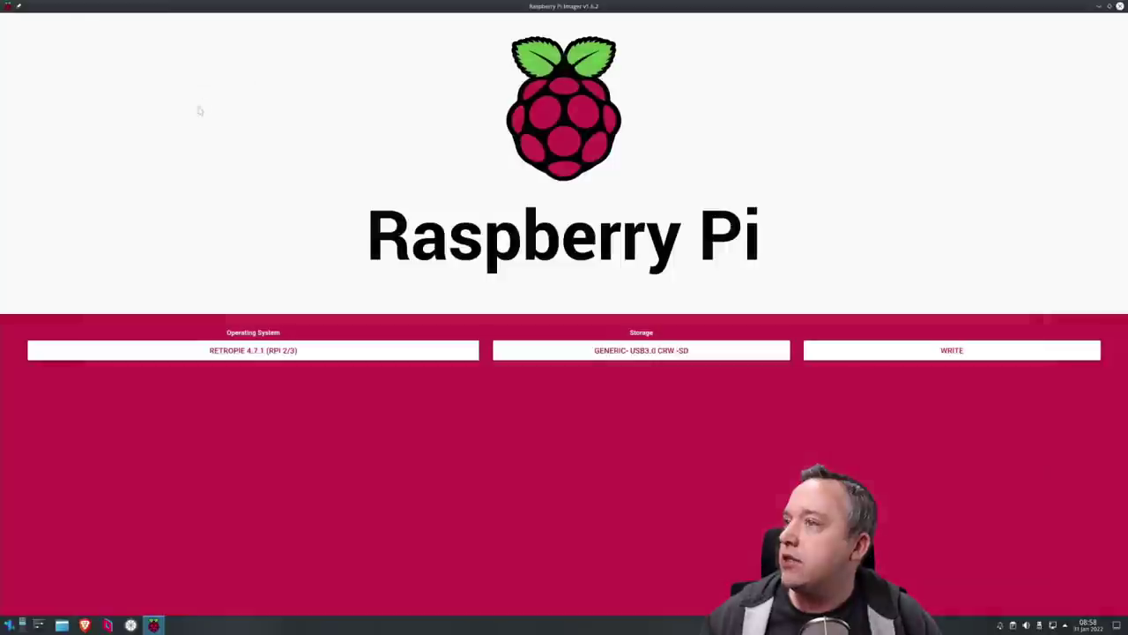
Step: Write the RetroPie image to the SD card and agree to erase its existing data
{"action": "left_click", "coordinate": [958, 351]}
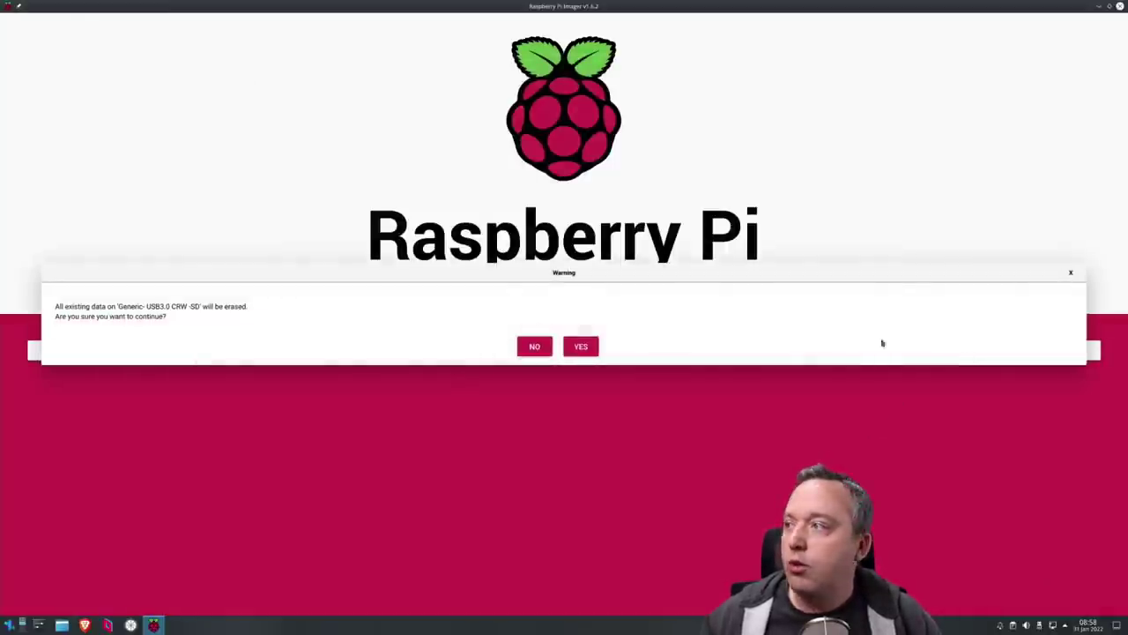
{"action": "left_click", "coordinate": [581, 348]}
{"action": "left_click", "coordinate": [615, 342]}
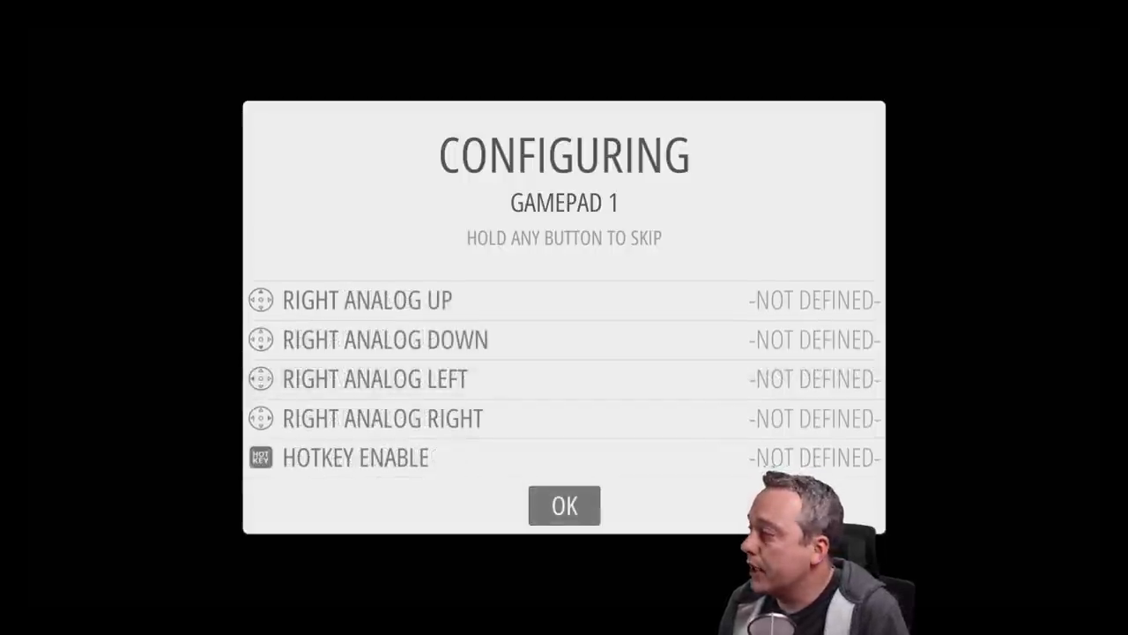
Step: Finish the gamepad button mapping and open the RetroPie configuration list
{"action": "key", "text": "Return"}
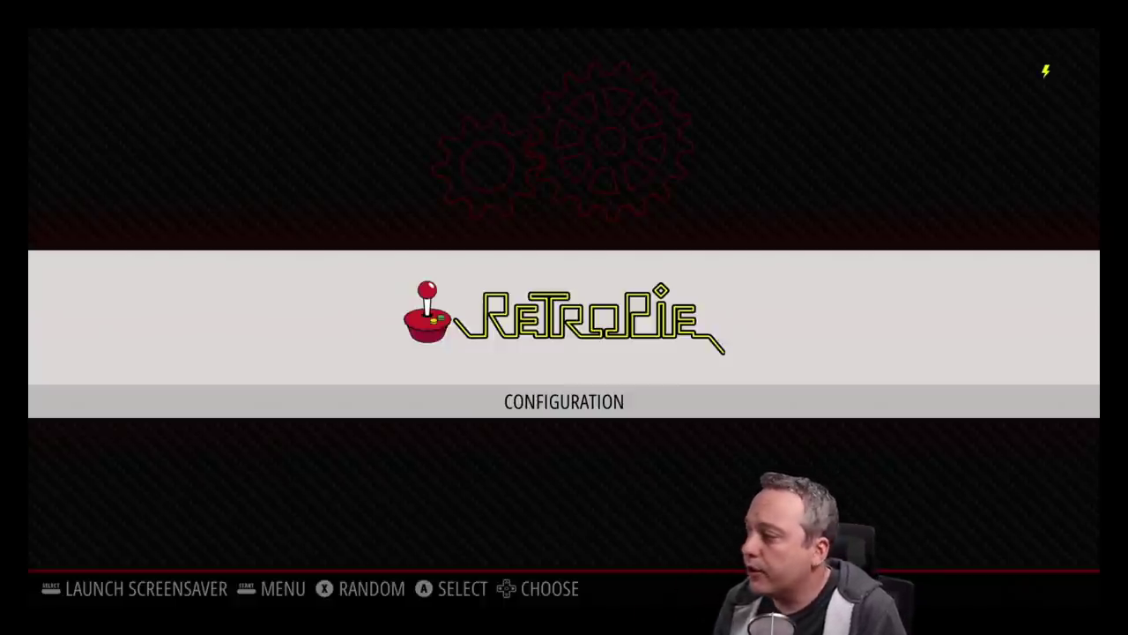
{"action": "key", "text": "Return"}
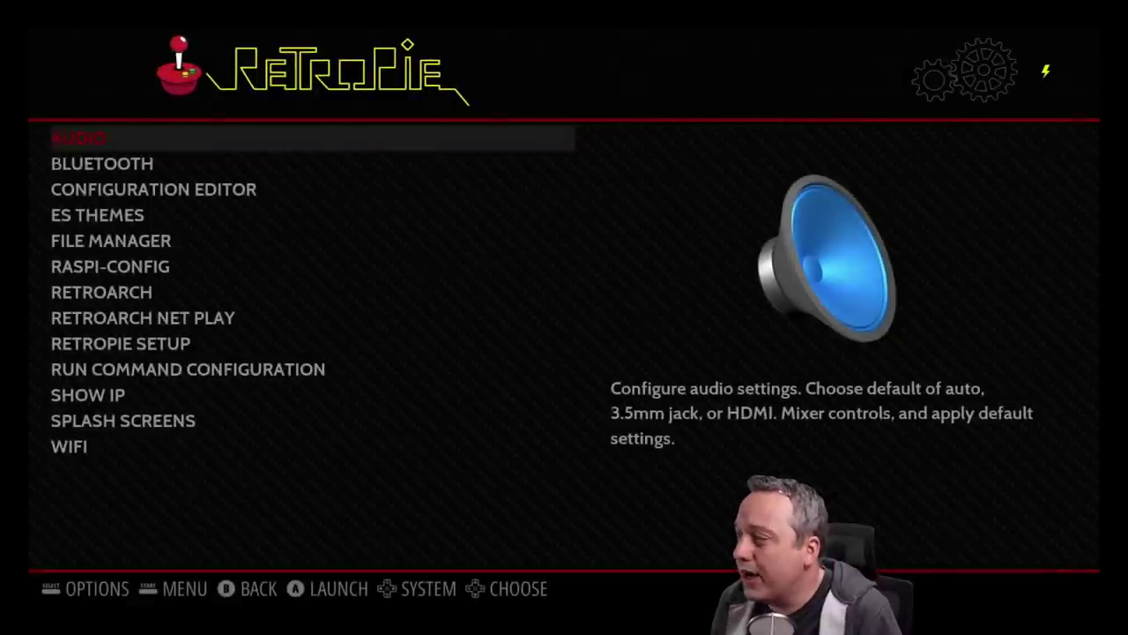
Step: Look through the RetroPie configuration entries from Audio down to WiFi
{"action": "key", "text": "Down"}
{"action": "key", "text": "Down"}
{"action": "key", "text": "Up"}
{"action": "key", "text": "Down"}
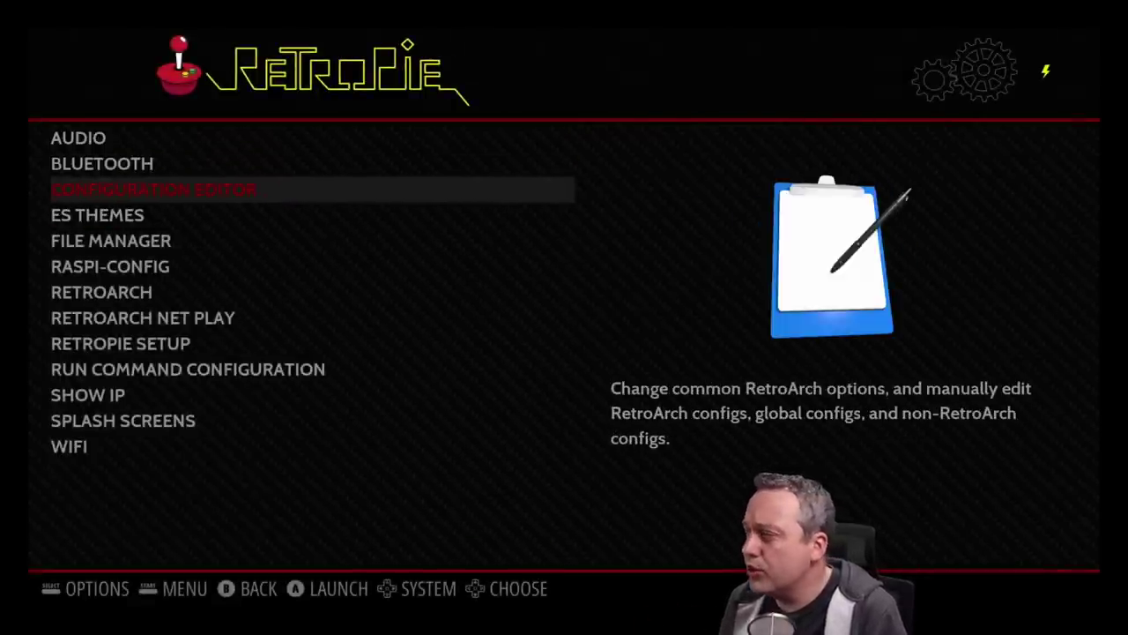
{"action": "key", "text": "Down"}
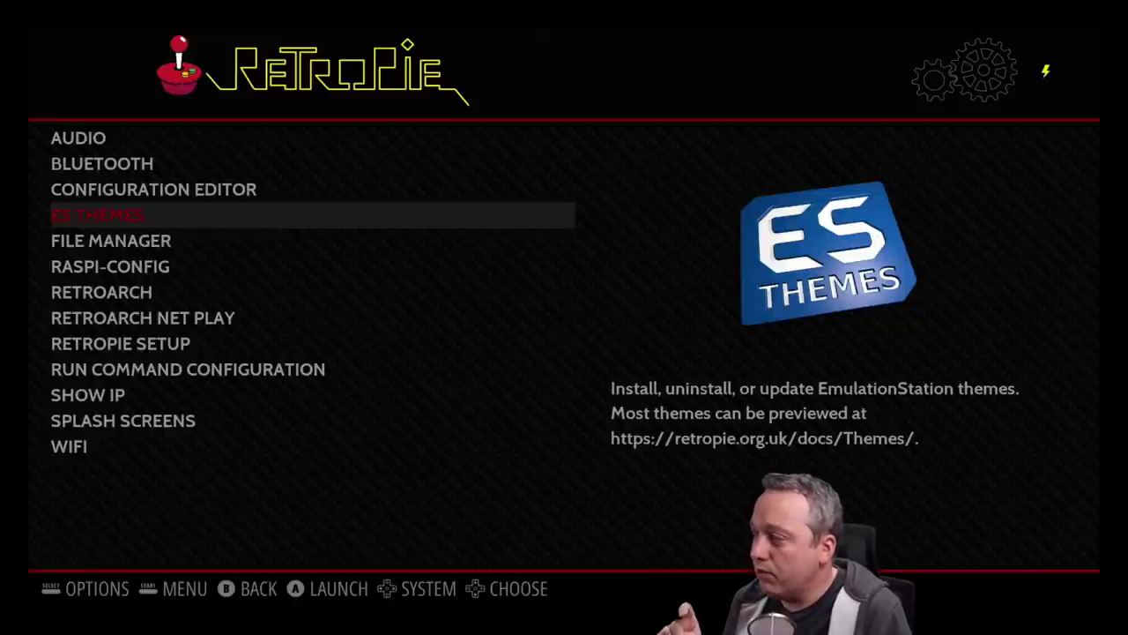
{"action": "key", "text": "Down"}
{"action": "key", "text": "Down"}
{"action": "key", "text": "Down"}
{"action": "key", "text": "Down"}
{"action": "key", "text": "Down"}
{"action": "key", "text": "Down"}
{"action": "key", "text": "Down"}
{"action": "key", "text": "Down"}
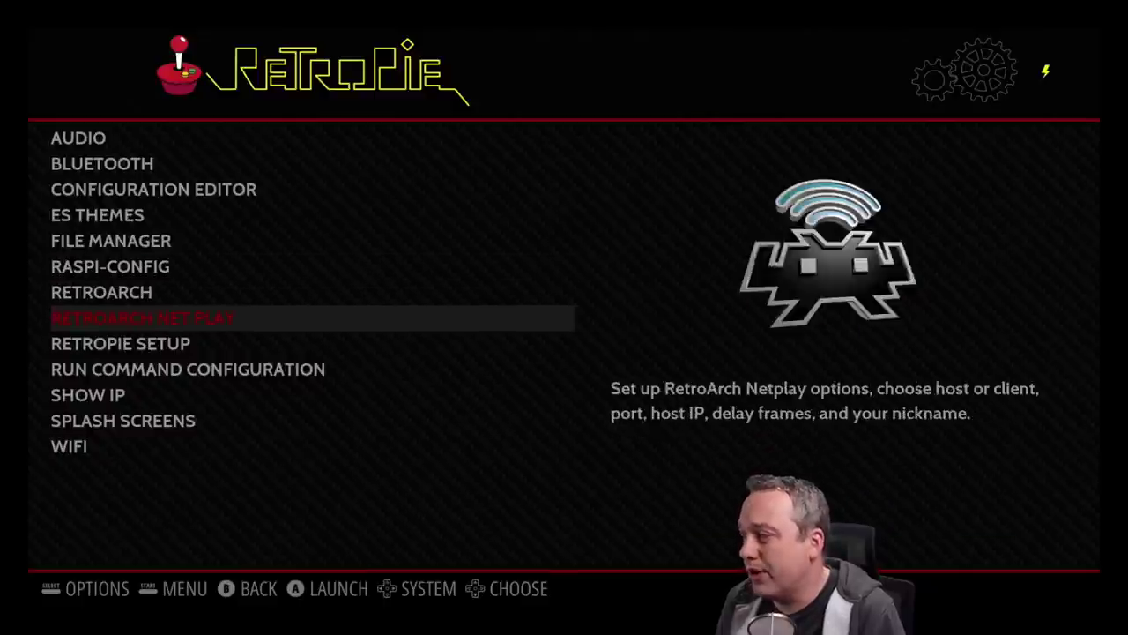
{"action": "key", "text": "Down"}
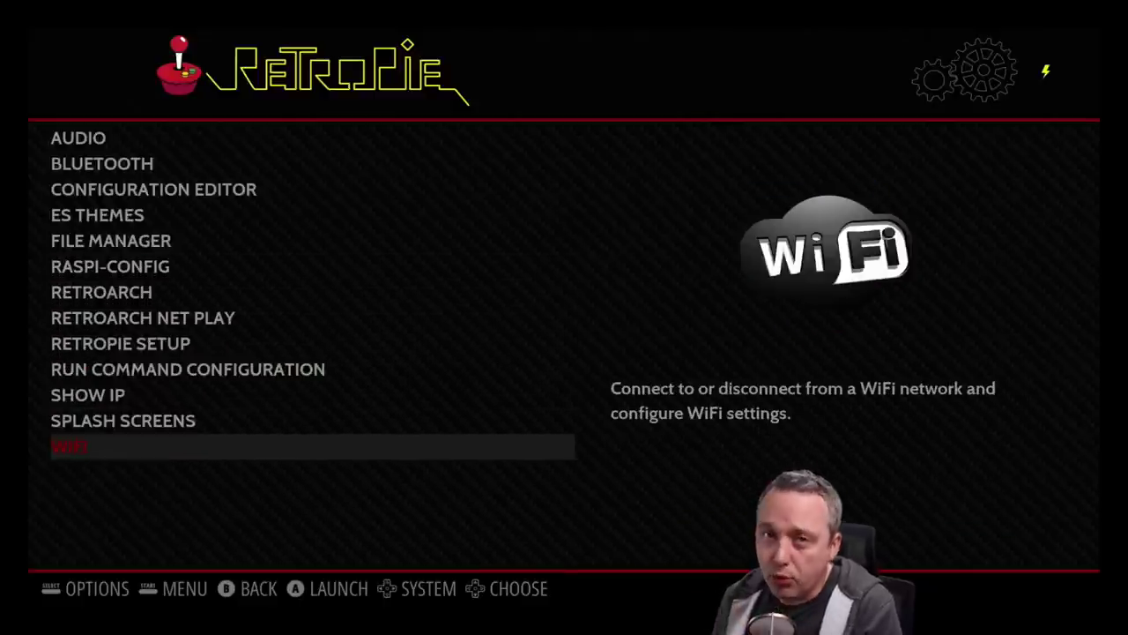
Step: Launch the WiFi setup and set the country of use to US United States through raspi-config's system options
{"action": "key", "text": "Return"}
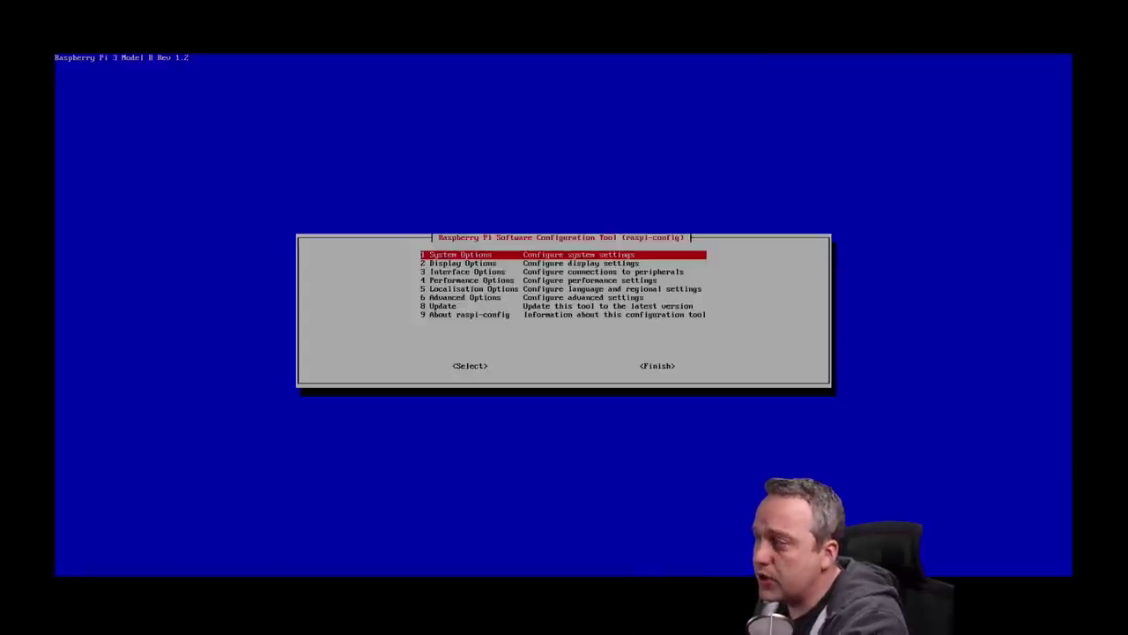
{"action": "key", "text": "Return"}
{"action": "key", "text": "Return"}
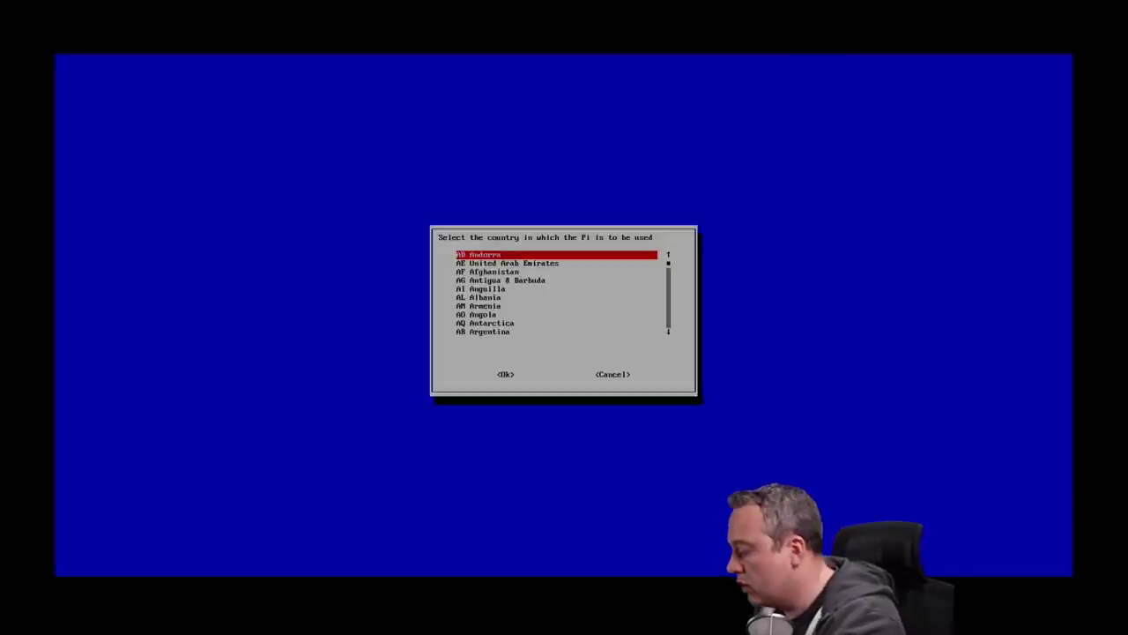
{"action": "key", "text": "u"}
{"action": "key", "text": "Down"}
{"action": "key", "text": "Down"}
{"action": "key", "text": "Down"}
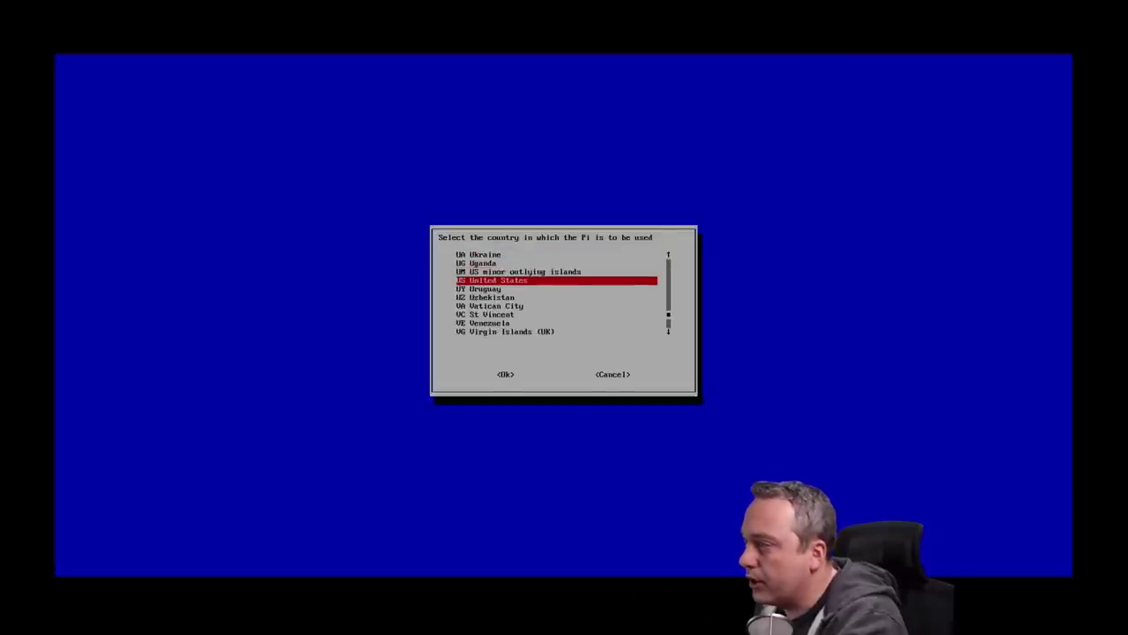
{"action": "key", "text": "Return"}
{"action": "key", "text": "Return"}
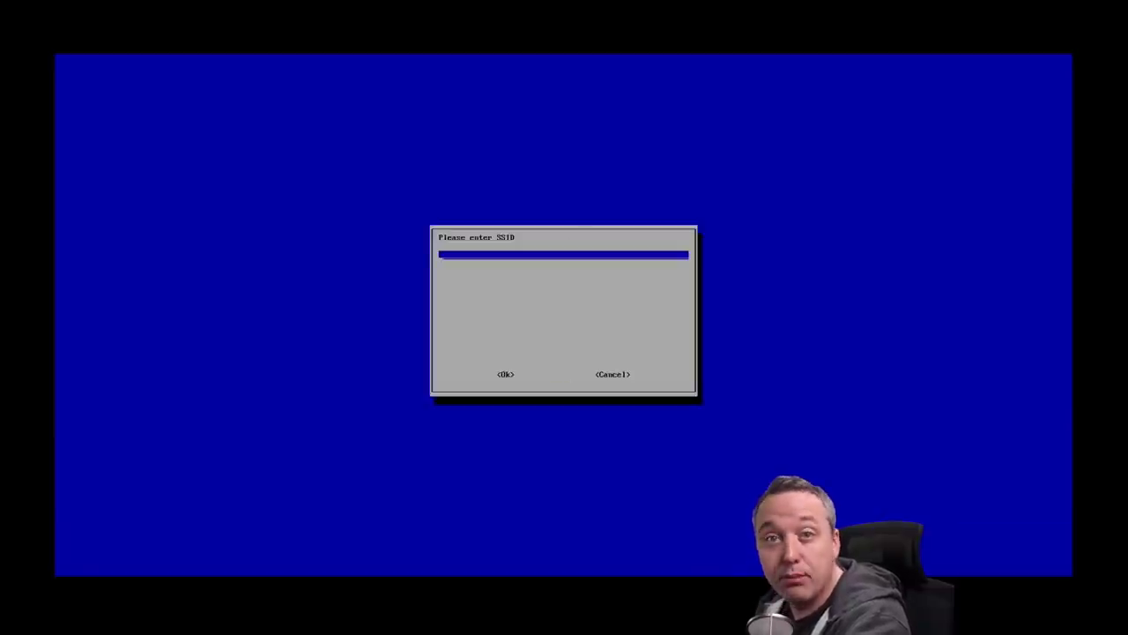
Step: Leave the SSID prompt without an entry and update raspi-config to the latest version
{"action": "key", "text": "Escape"}
{"action": "key", "text": "Down"}
{"action": "key", "text": "Down"}
{"action": "key", "text": "Down"}
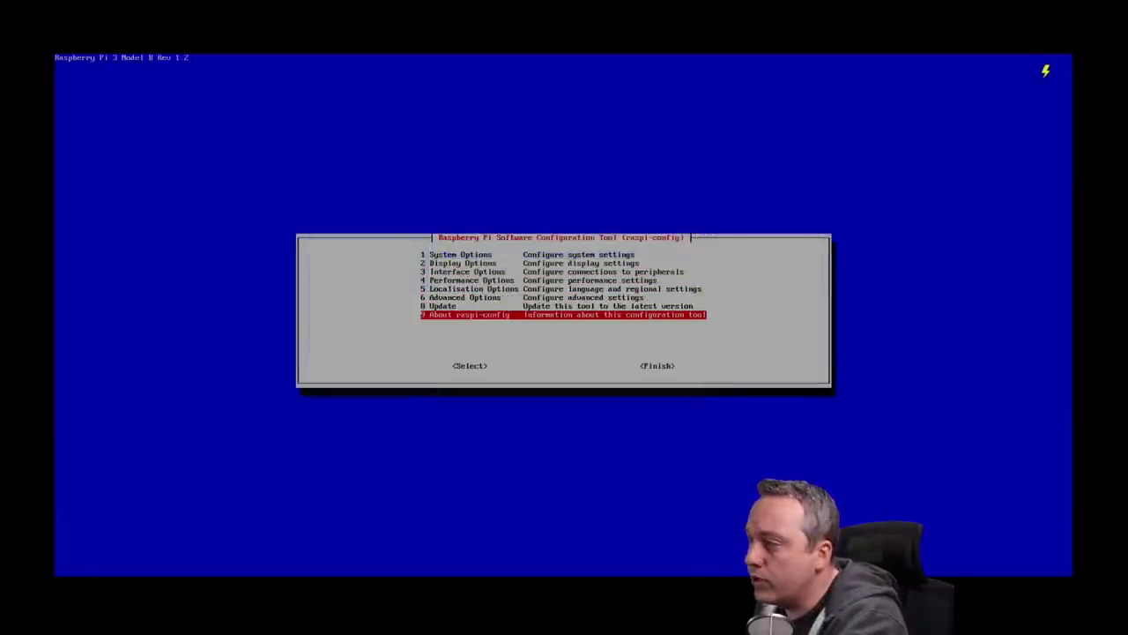
{"action": "key", "text": "Up"}
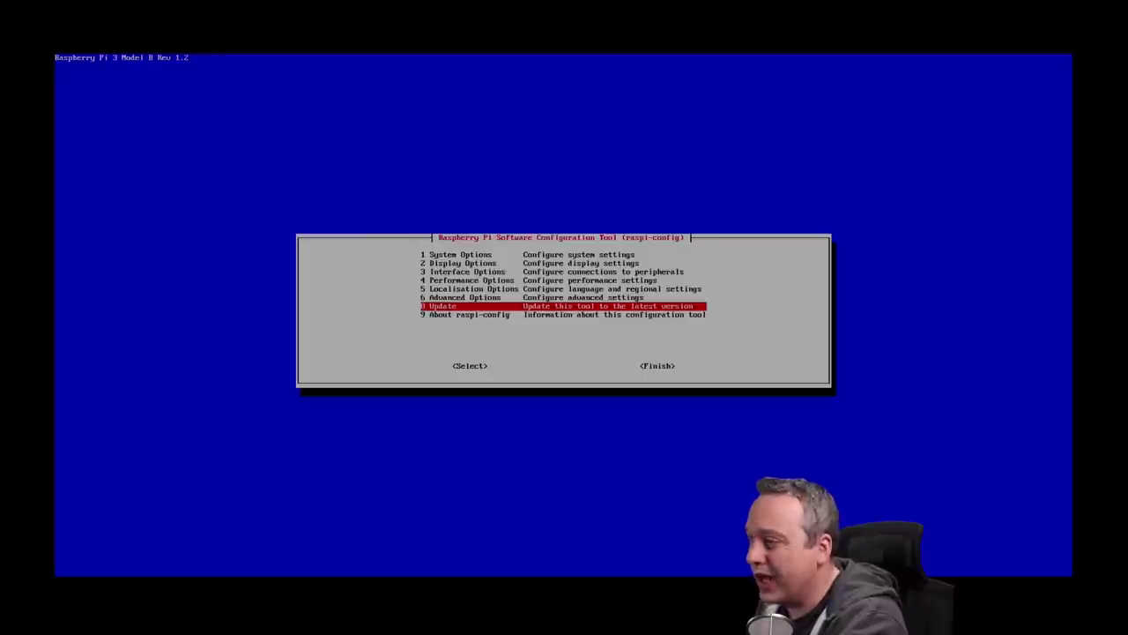
{"action": "key", "text": "Return"}
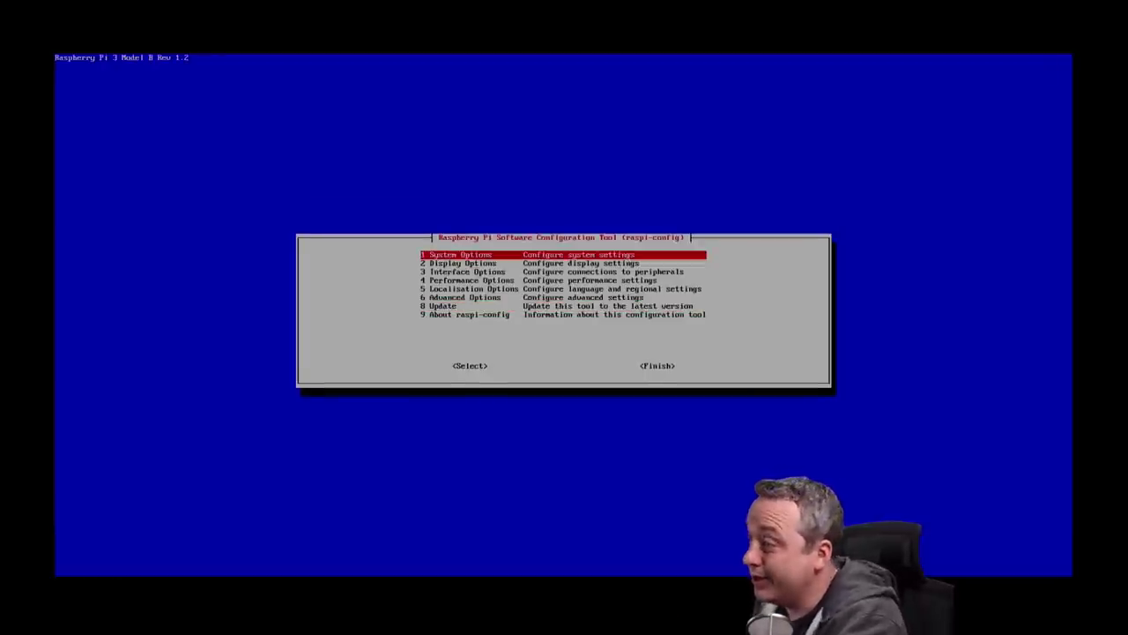
Step: Finish the raspi-config tool and exit the WiFi configuration dialog back to the RetroPie list
{"action": "key", "text": "Down"}
{"action": "key", "text": "Down"}
{"action": "key", "text": "Down"}
{"action": "key", "text": "Down"}
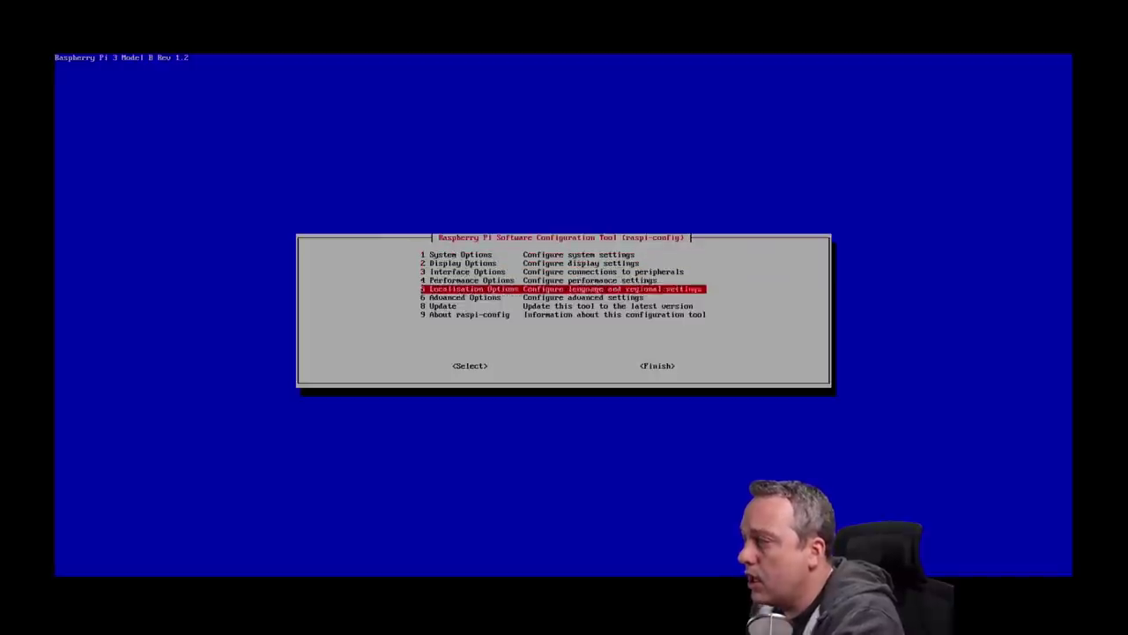
{"action": "key", "text": "Up"}
{"action": "key", "text": "Tab"}
{"action": "key", "text": "Tab"}
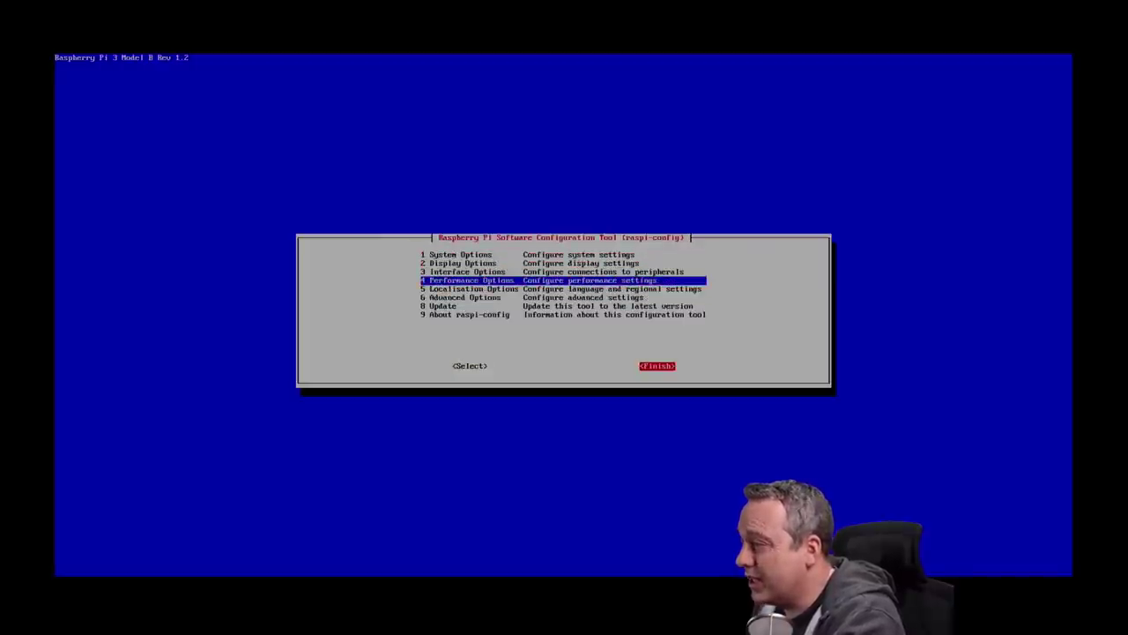
{"action": "key", "text": "Return"}
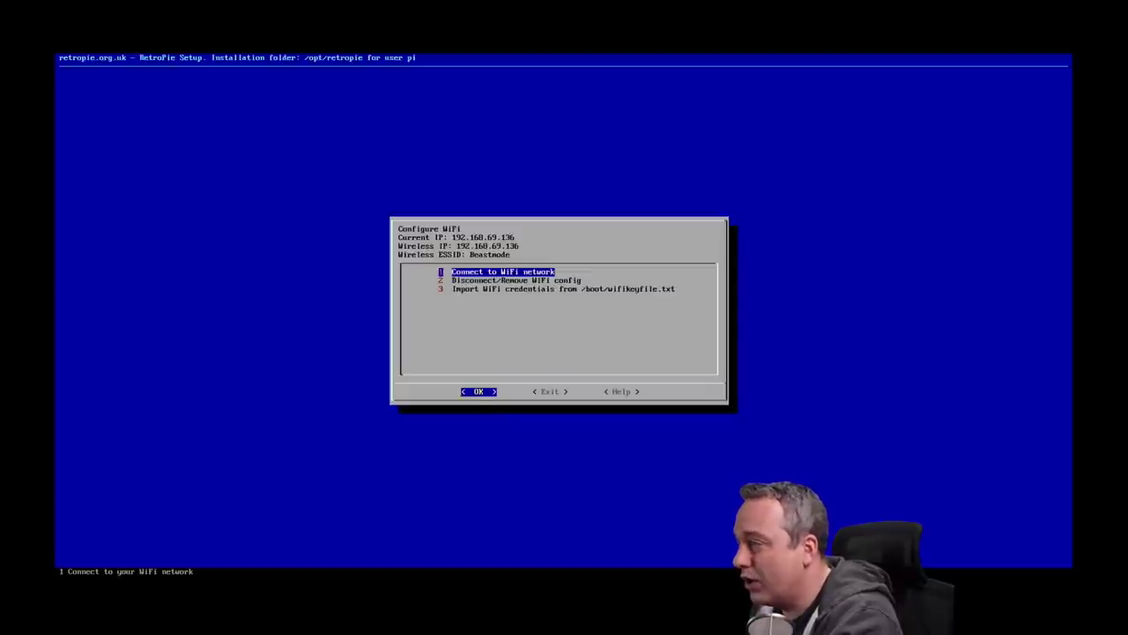
{"action": "key", "text": "Tab"}
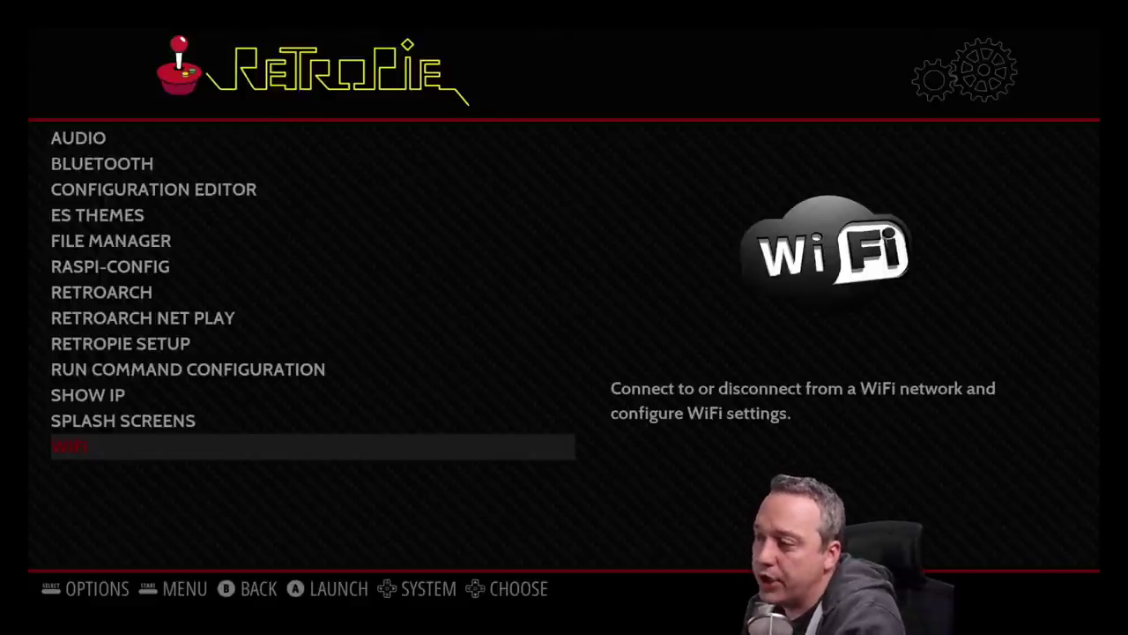
Step: Launch RetroArch from the configuration list and turn Achievements on in its achievement settings
{"action": "key", "text": "Up"}
{"action": "key", "text": "Up"}
{"action": "key", "text": "Up"}
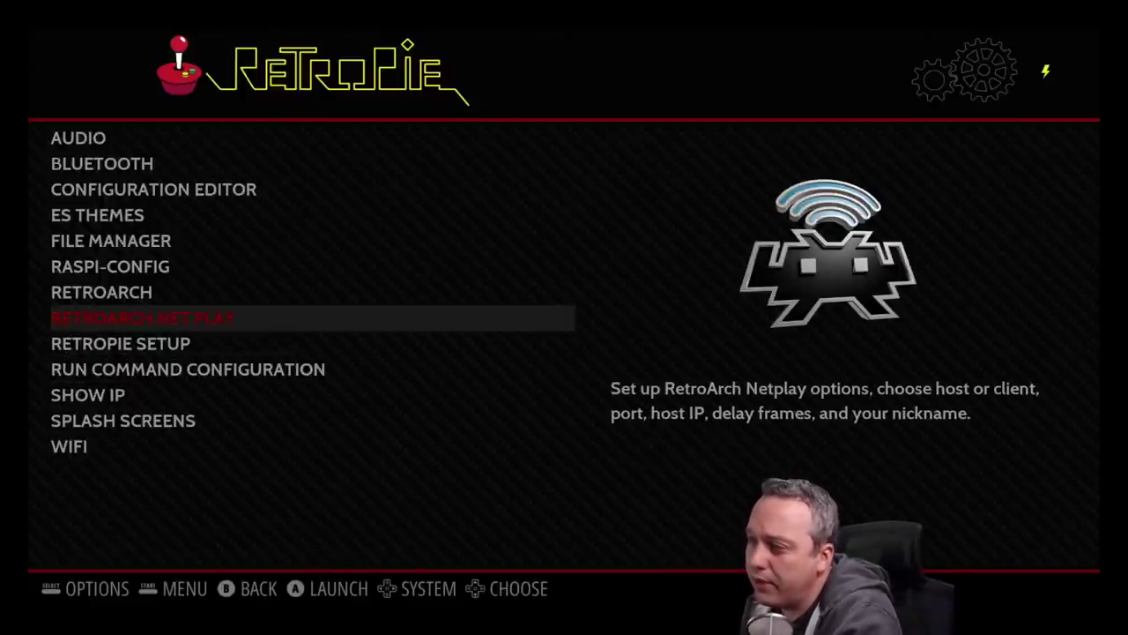
{"action": "key", "text": "Up"}
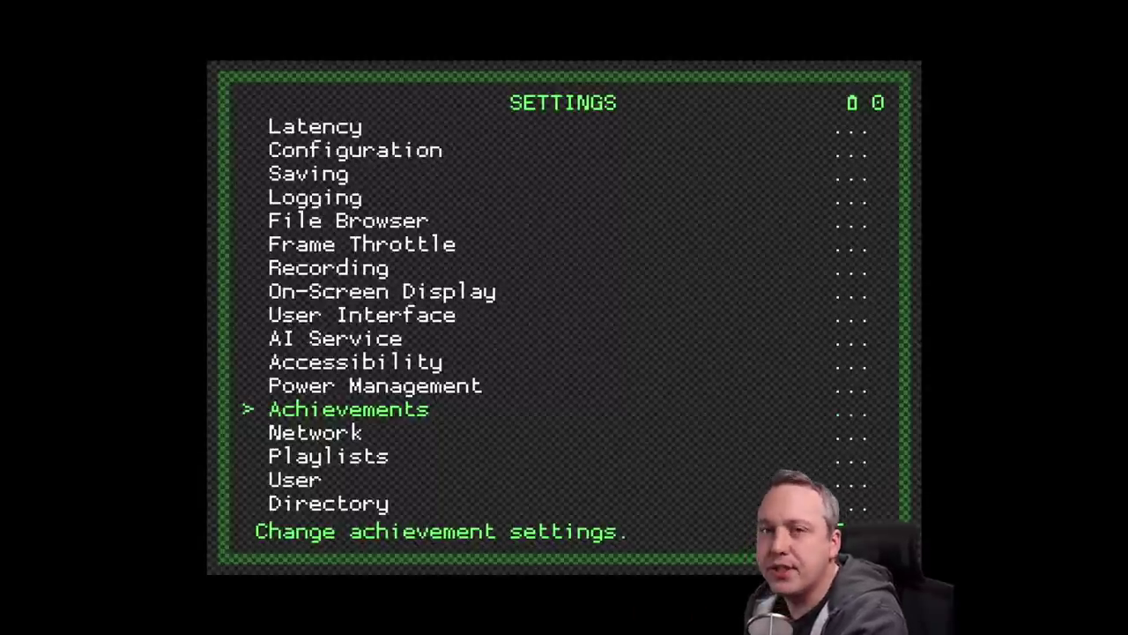
{"action": "key", "text": "Return"}
{"action": "key", "text": "Return"}
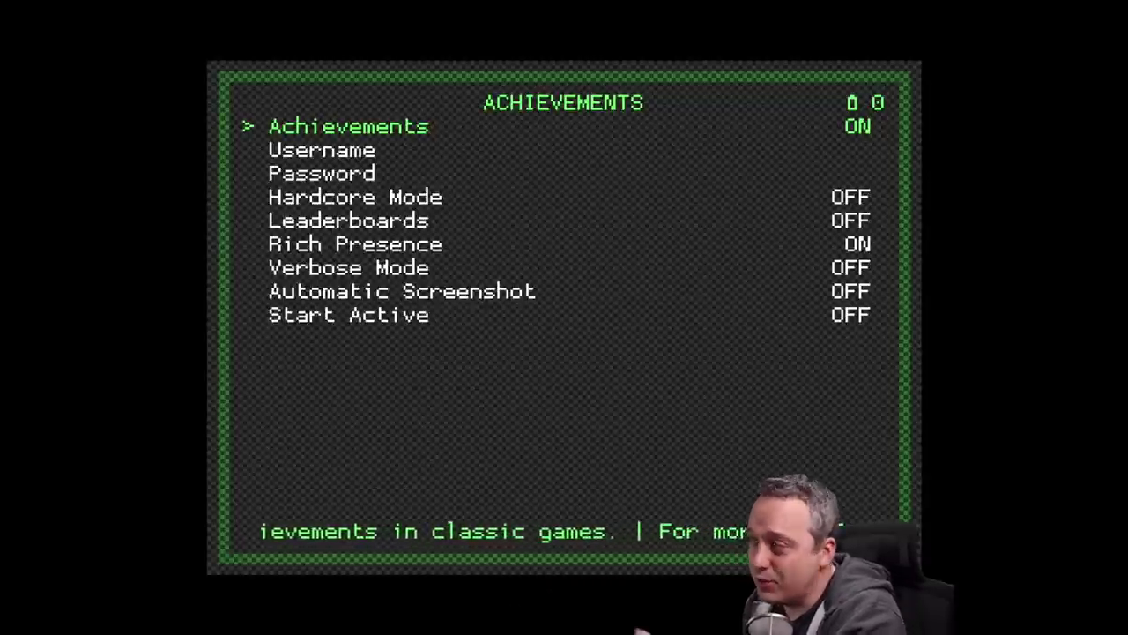
Step: Review the RetroAchievements username and password entries, and leave RetroArch for the RetroPie main screen
{"action": "key", "text": "Down"}
{"action": "key", "text": "Down"}
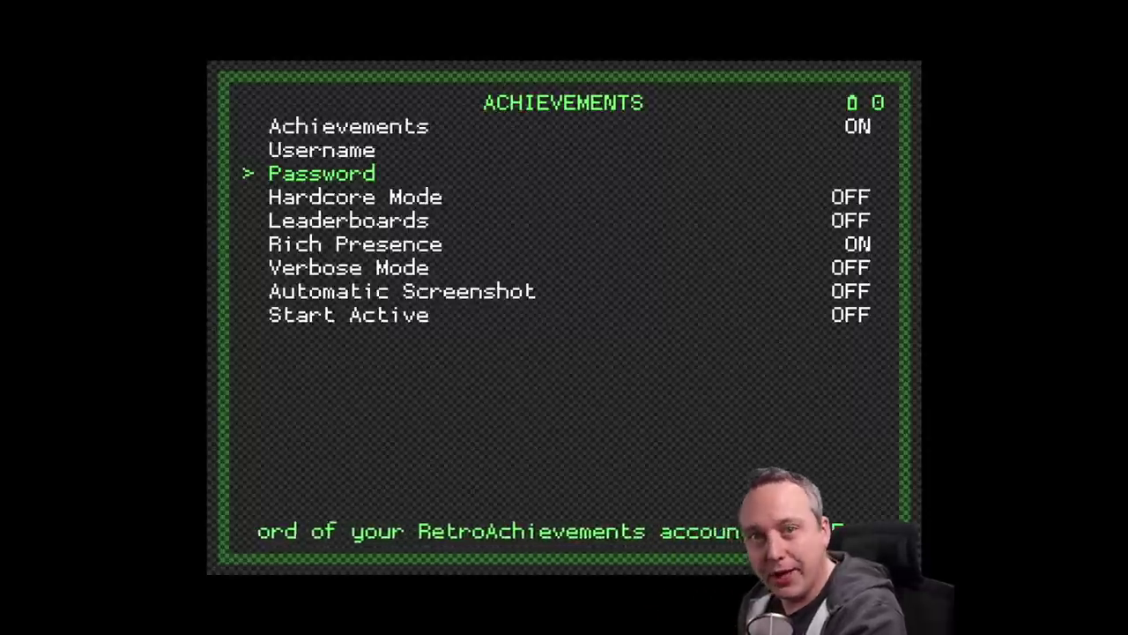
{"action": "key", "text": "Shift_R"}
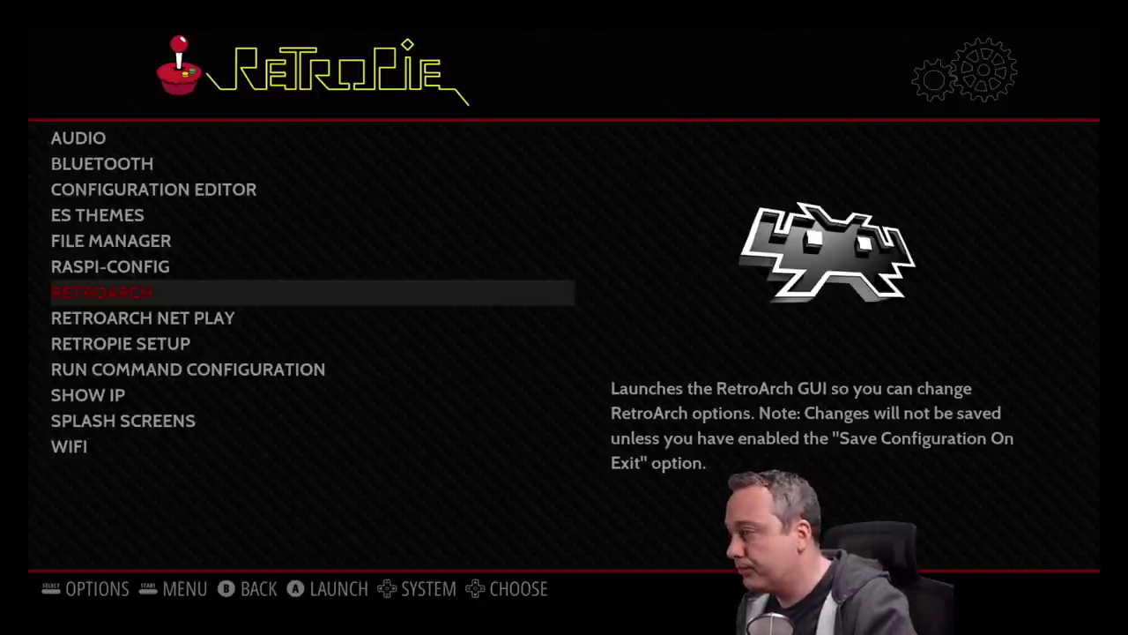
{"action": "key", "text": "Escape"}
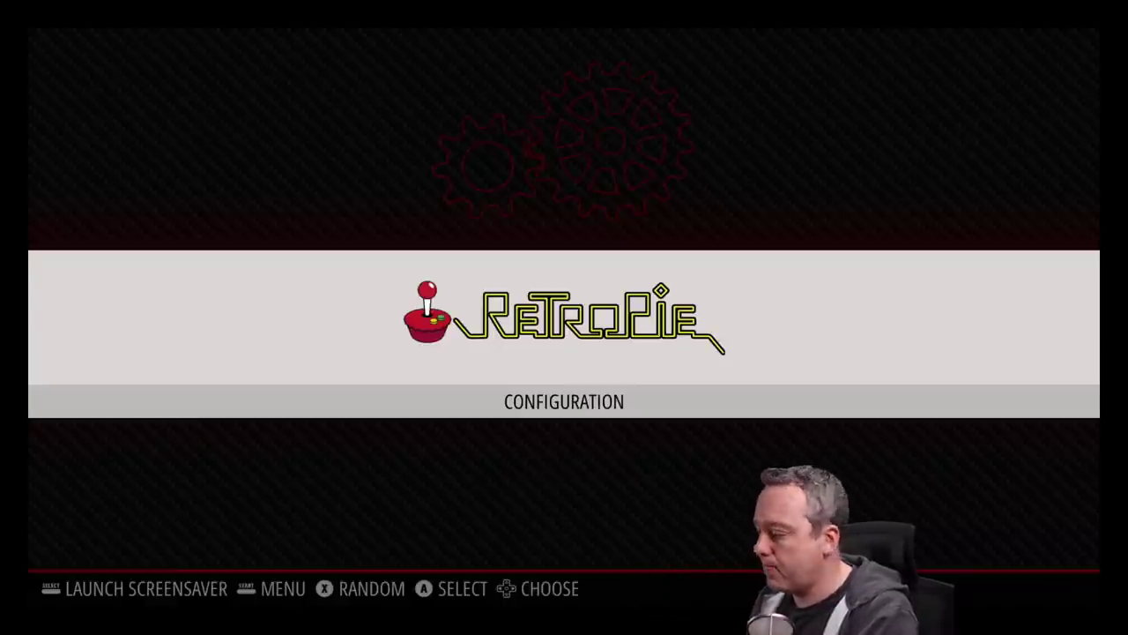
Step: Open the RetroPie configuration list, display the Raspberry Pi's IP address information, and close it
{"action": "key", "text": "Return"}
{"action": "key", "text": "Down"}
{"action": "key", "text": "Down"}
{"action": "key", "text": "Down"}
{"action": "key", "text": "Down"}
{"action": "key", "text": "Down"}
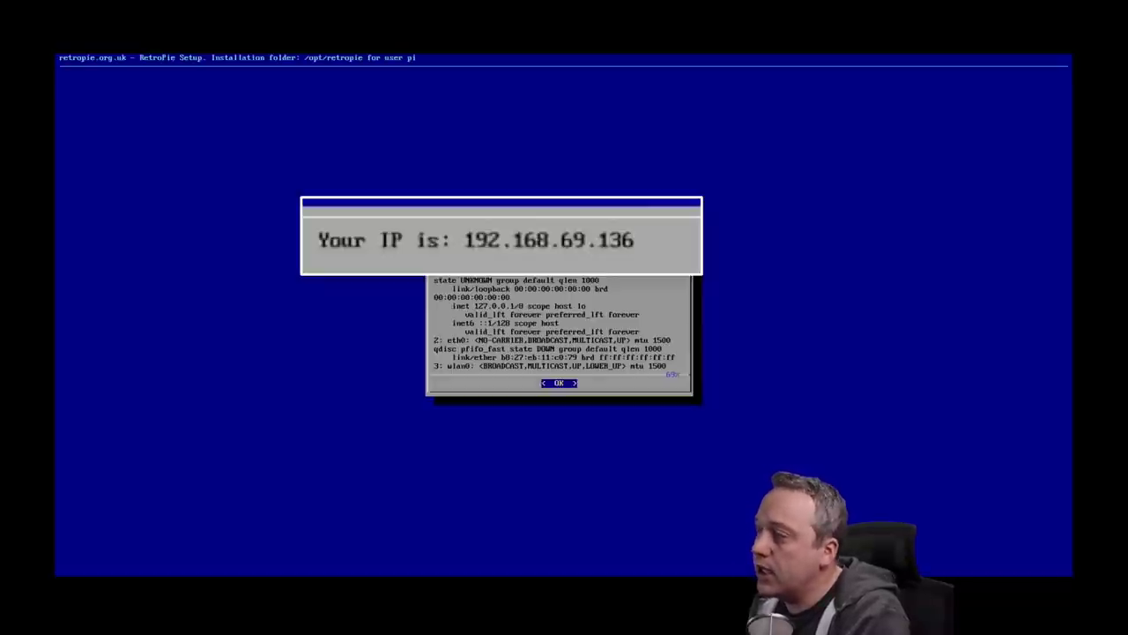
{"action": "key", "text": "Return"}
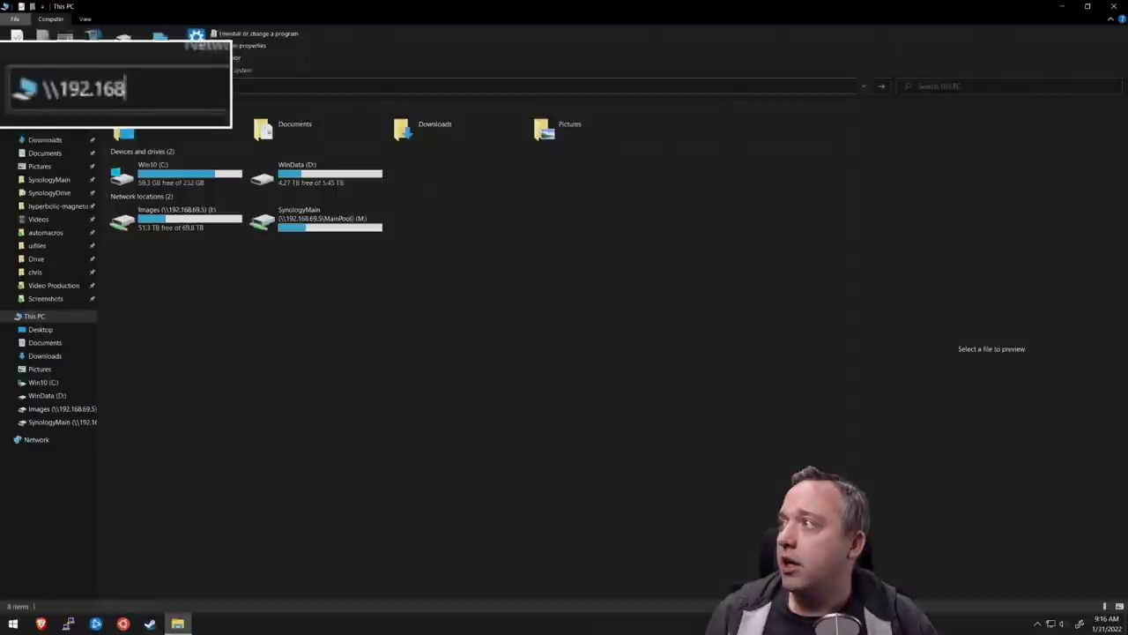
Step: In Windows File Explorer, connect to the network share \\192.168.69.136 and look into its bios folder
{"action": "type", "text": ".69.136"}
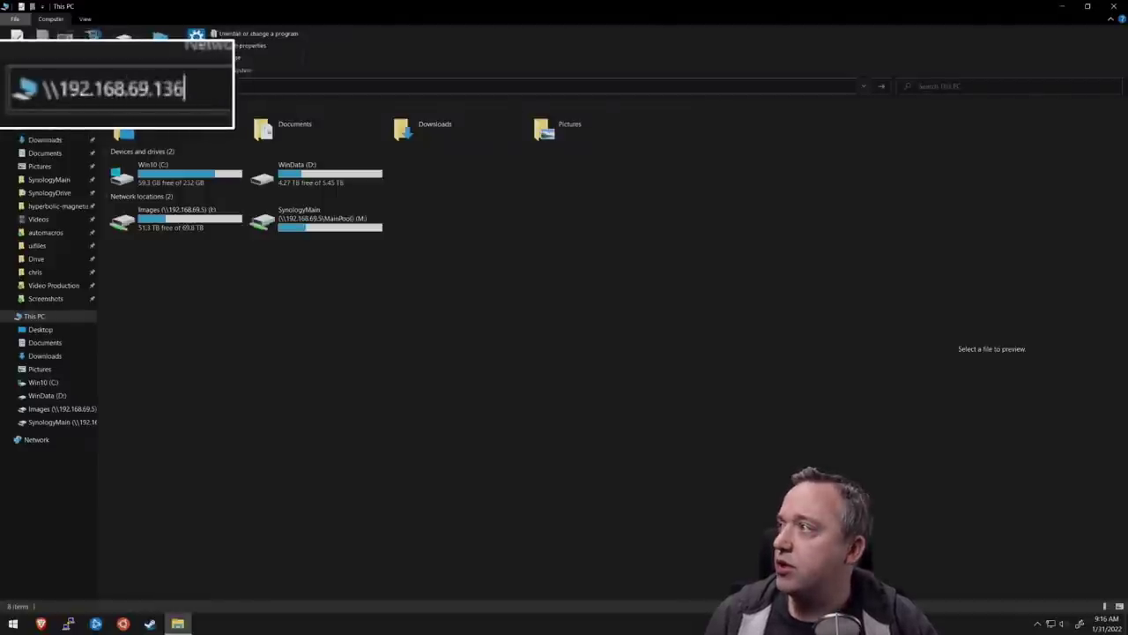
{"action": "key", "text": "Return"}
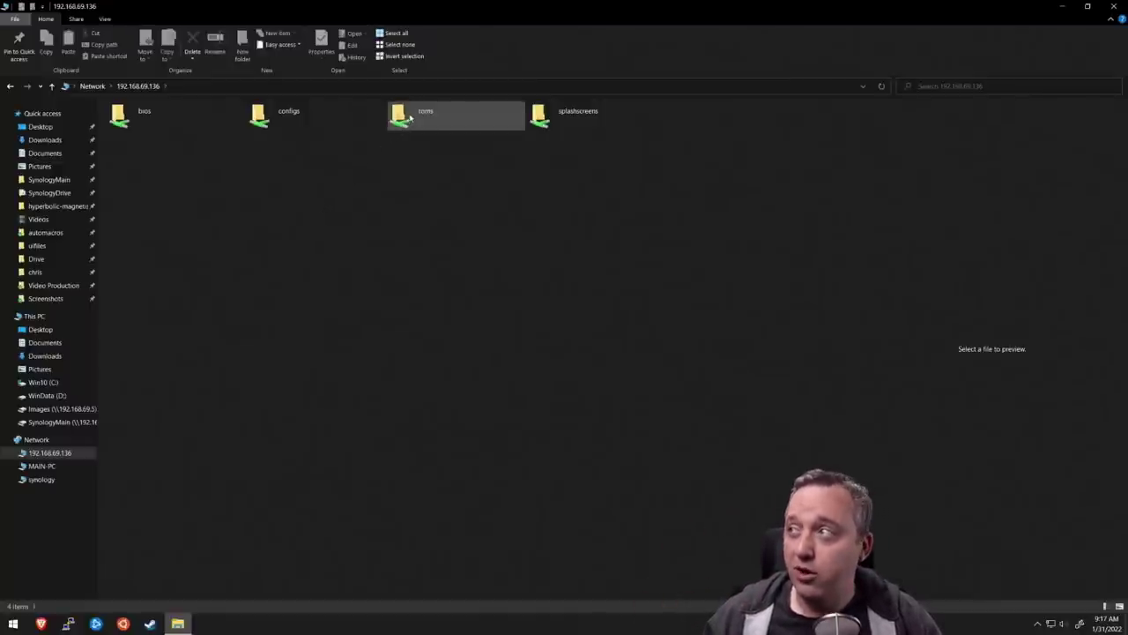
{"action": "double_click", "coordinate": [167, 113]}
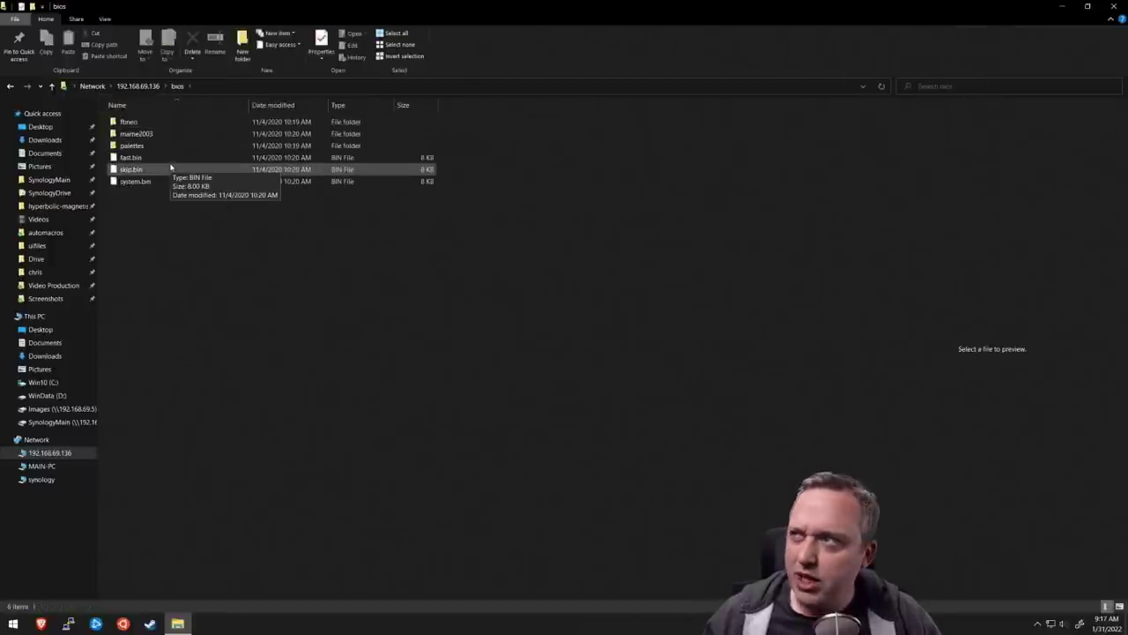
Step: Open the snes folder inside the share's roms folder and copy the Super Nintendo game files into it
{"action": "left_click", "coordinate": [141, 90]}
{"action": "double_click", "coordinate": [454, 115]}
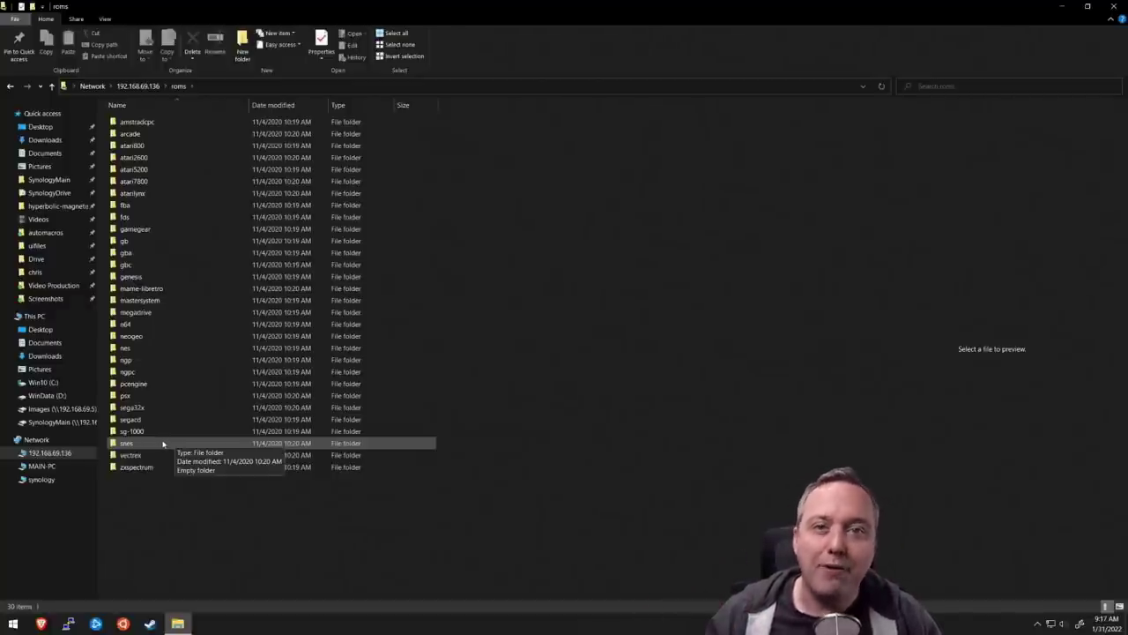
{"action": "left_click", "coordinate": [133, 446]}
{"action": "double_click", "coordinate": [132, 448]}
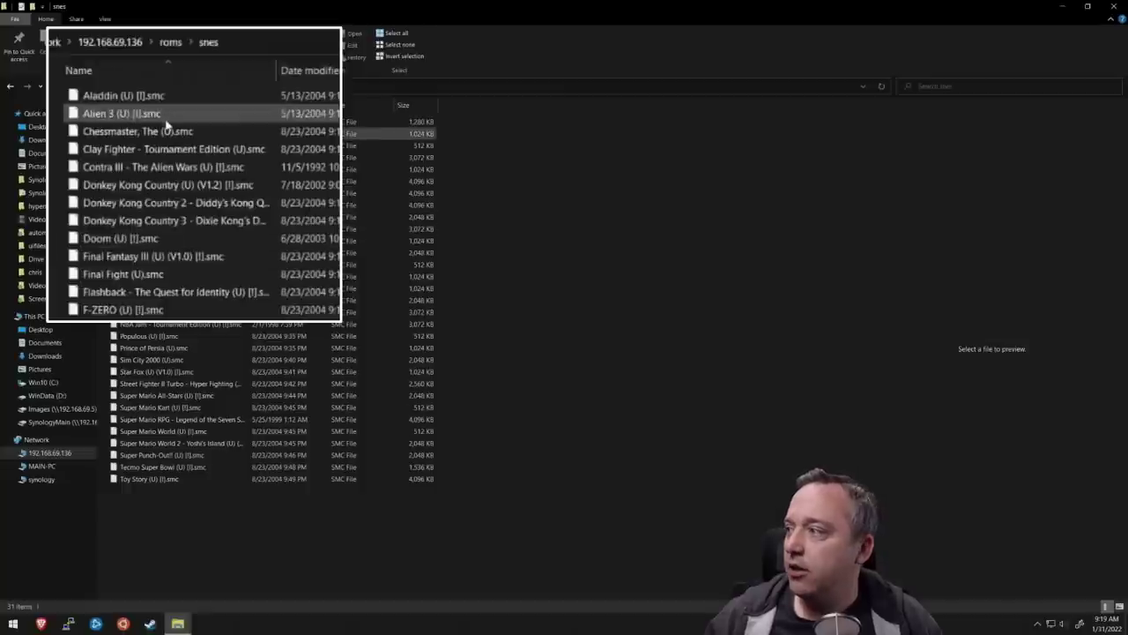
Step: Paste the NES game files into the nes folder under roms, and open the n64 folder
{"action": "left_click", "coordinate": [173, 86]}
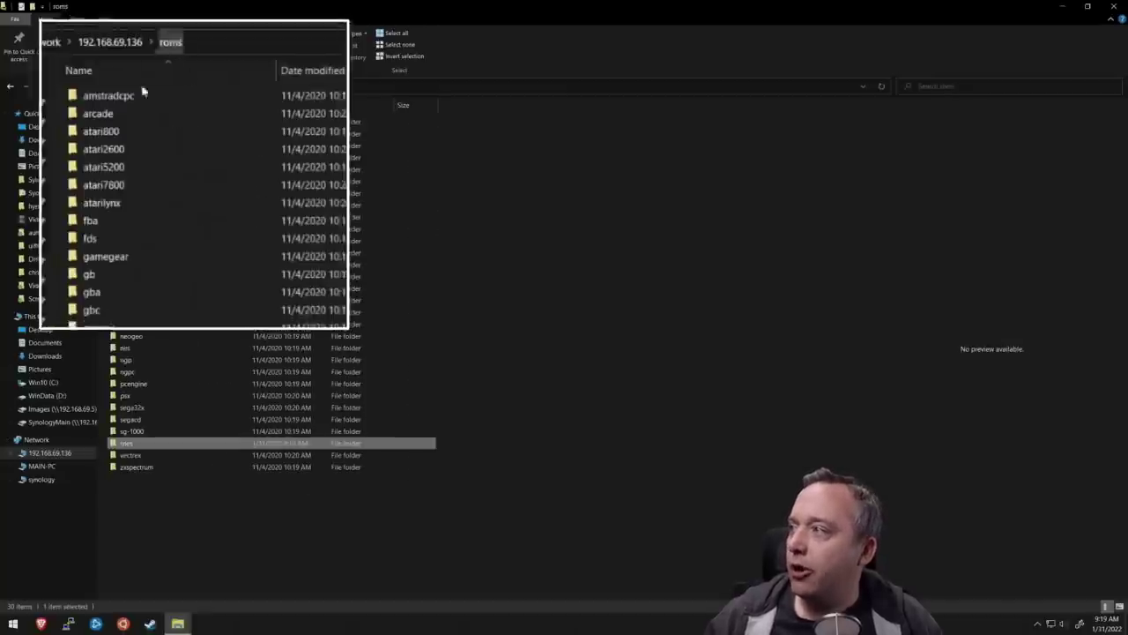
{"action": "double_click", "coordinate": [126, 347]}
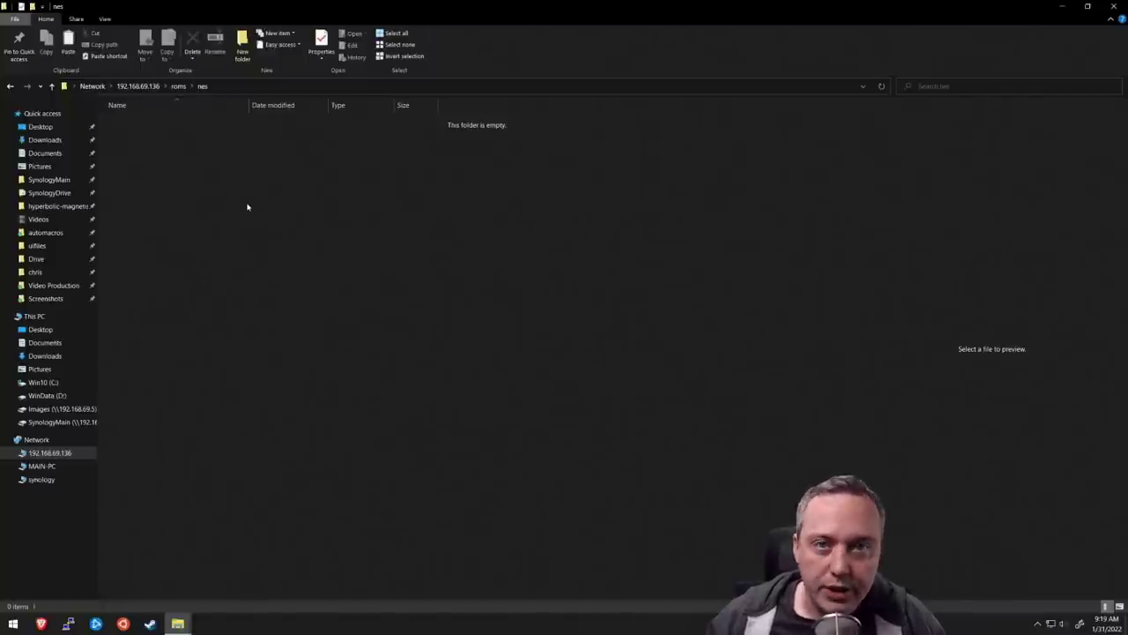
{"action": "key", "text": "ctrl+v"}
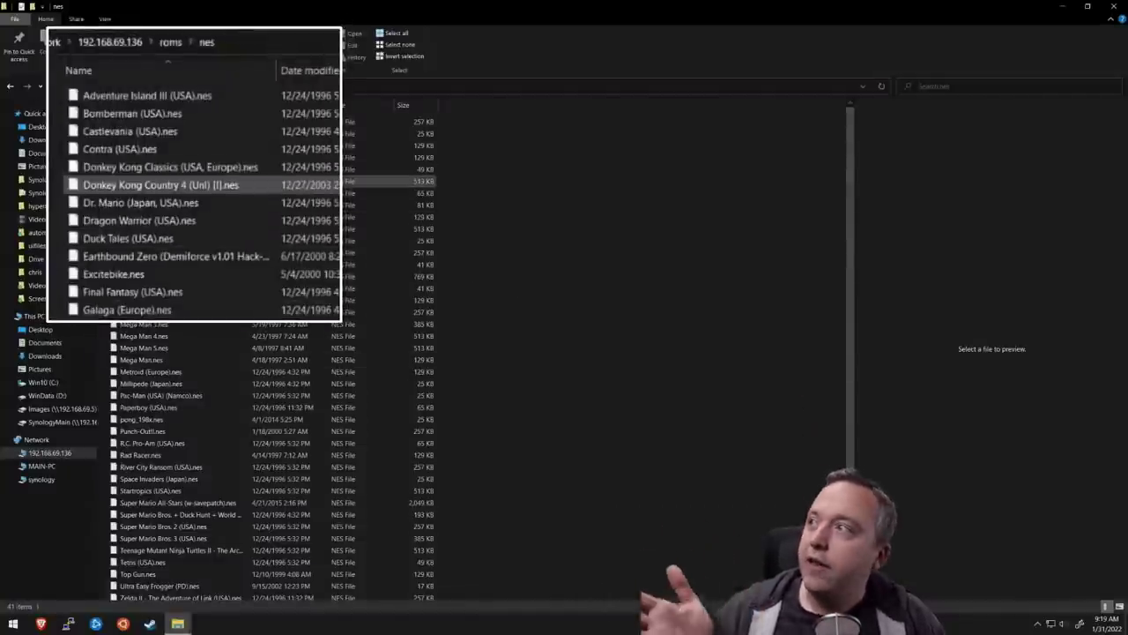
{"action": "left_click", "coordinate": [172, 49]}
{"action": "double_click", "coordinate": [128, 326]}
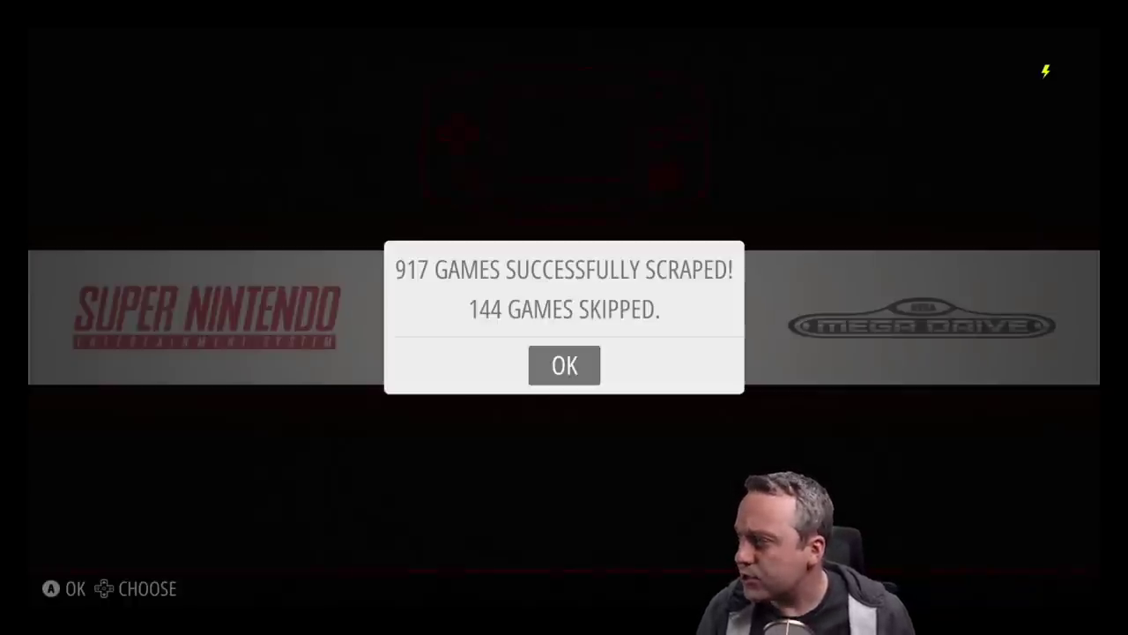
Step: On the RetroPie screen, dismiss the scraping summary and open the Scraper settings from the main menu
{"action": "key", "text": "Return"}
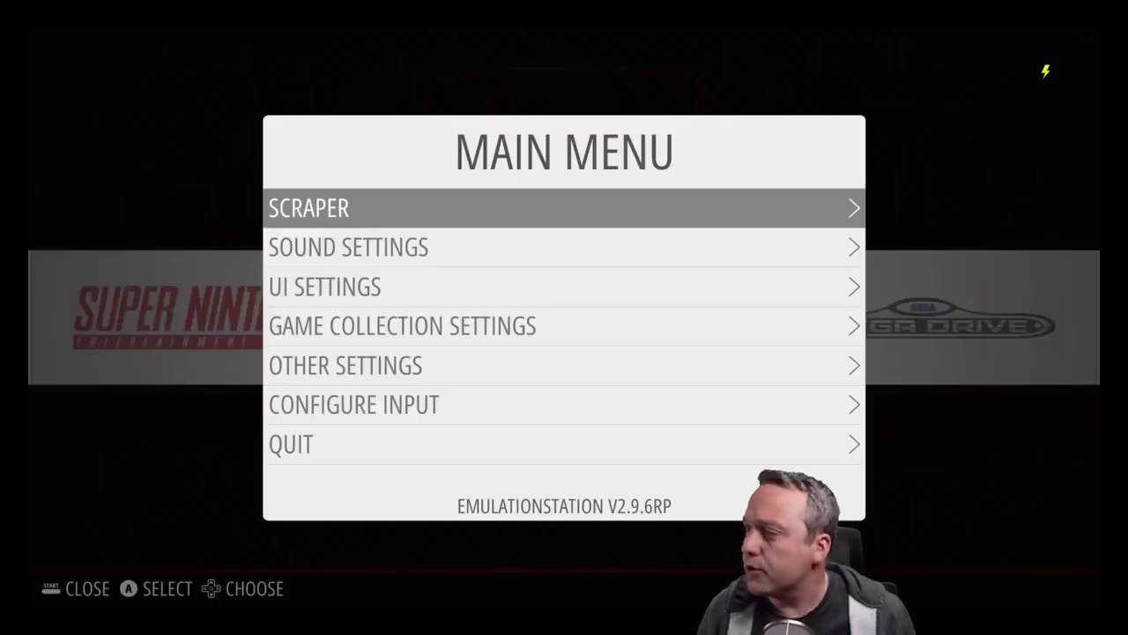
{"action": "key", "text": "Down"}
{"action": "key", "text": "Down"}
{"action": "key", "text": "Down"}
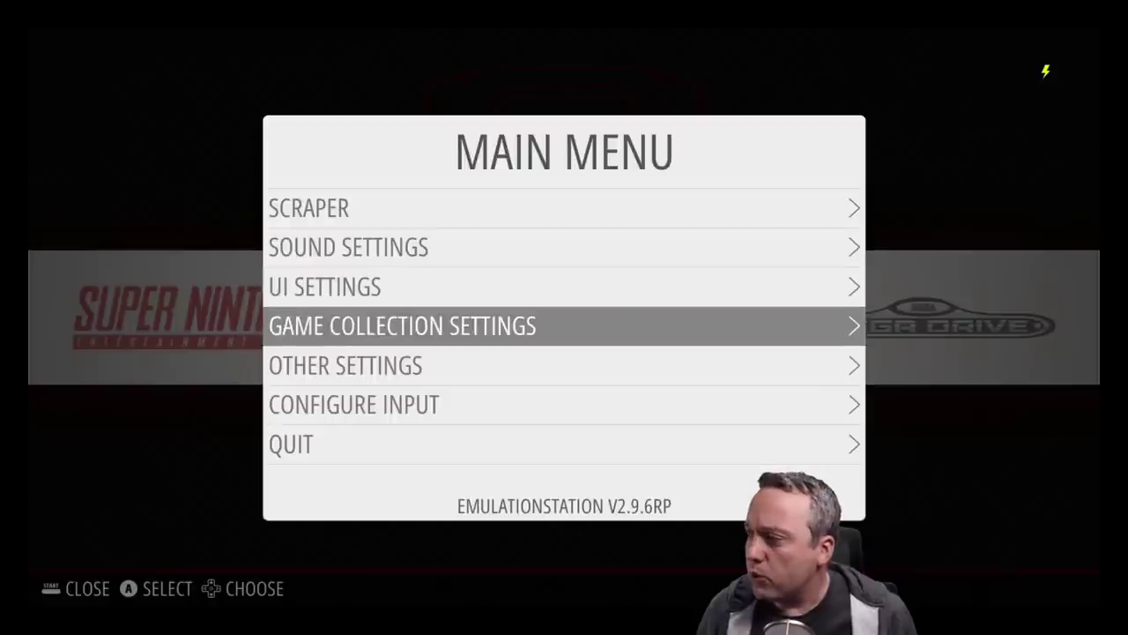
{"action": "key", "text": "Up"}
{"action": "key", "text": "Up"}
{"action": "key", "text": "Up"}
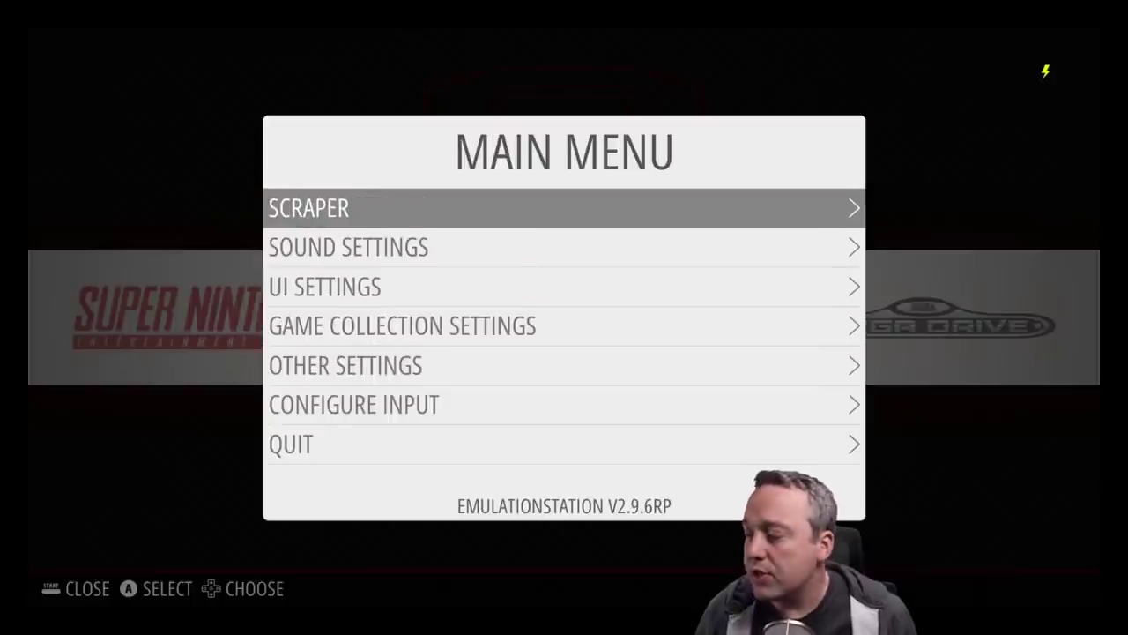
{"action": "key", "text": "Return"}
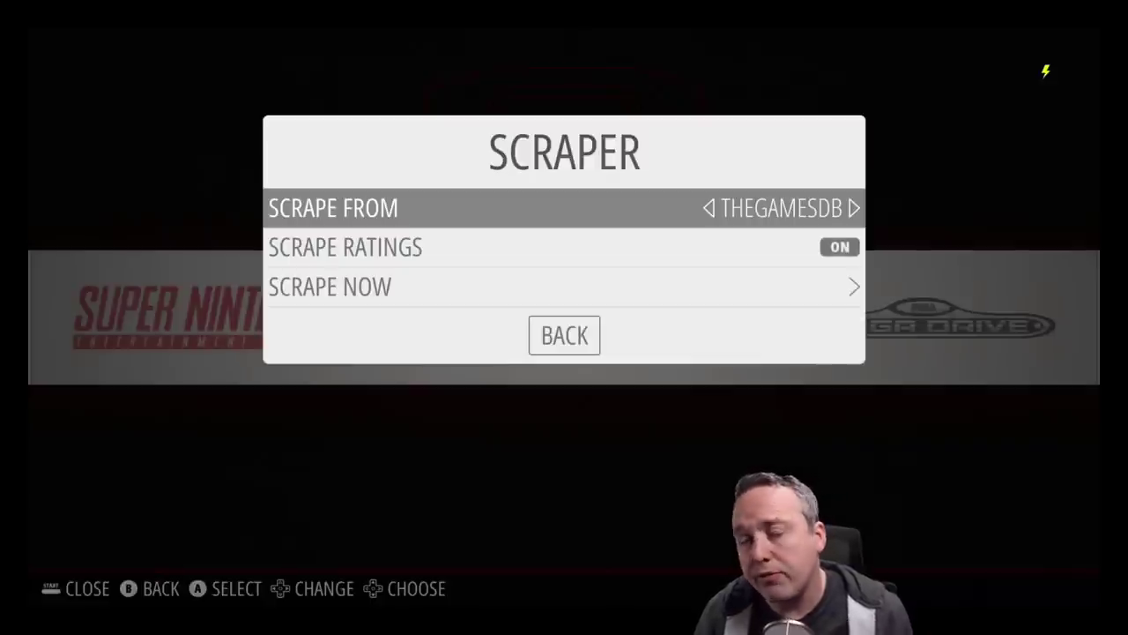
Step: Open the Scrape Now settings and turn User Decides on Conflicts off
{"action": "key", "text": "Down"}
{"action": "key", "text": "Down"}
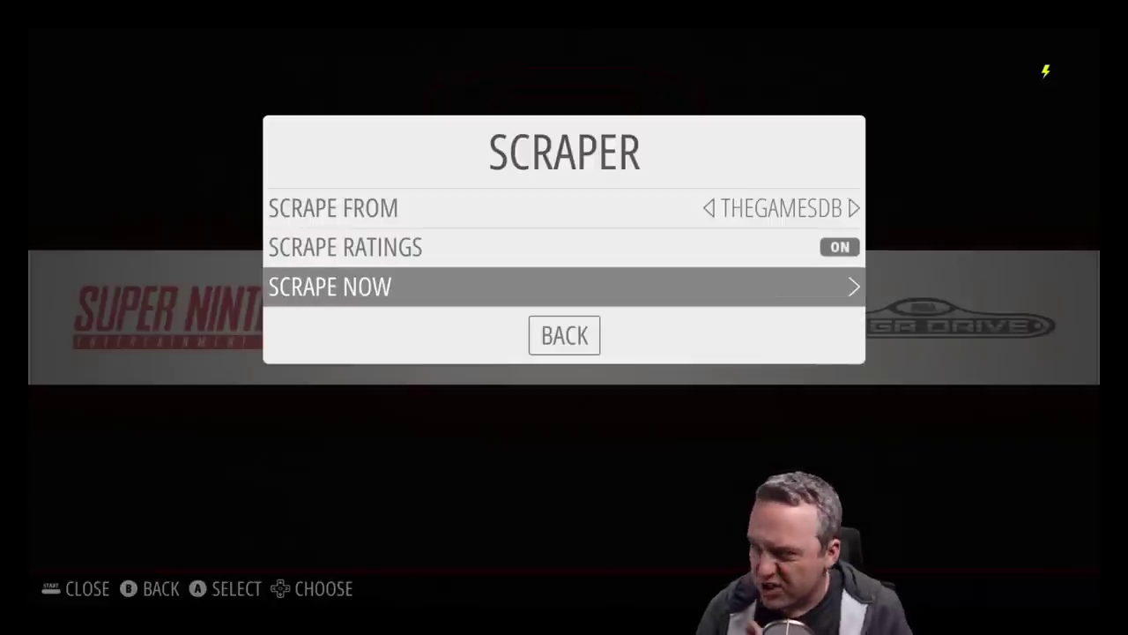
{"action": "key", "text": "Return"}
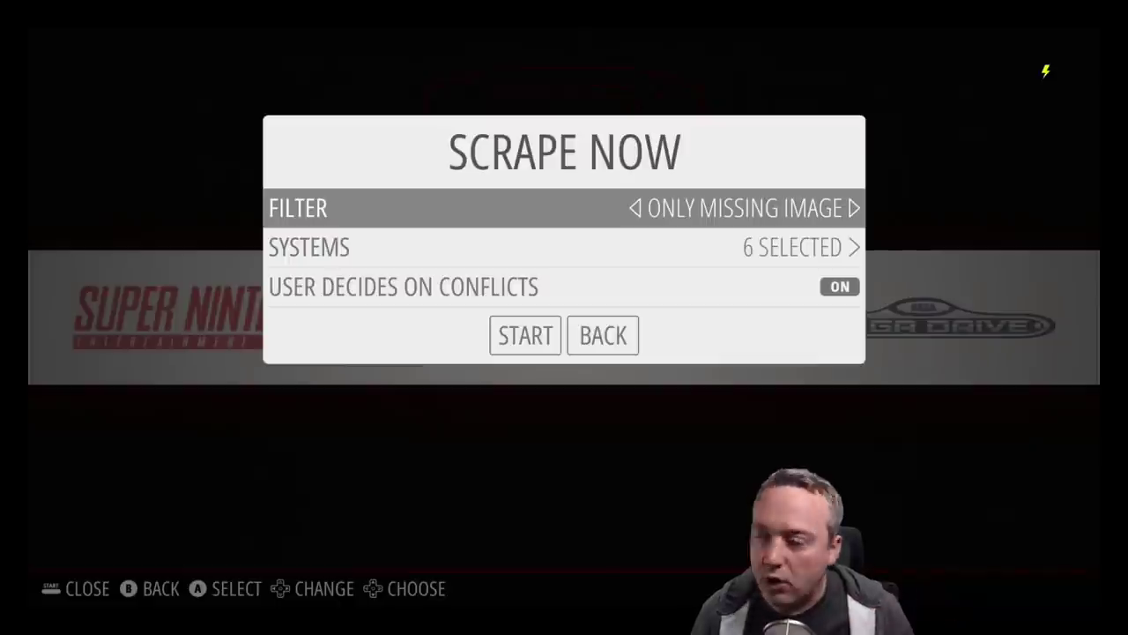
{"action": "key", "text": "Down"}
{"action": "key", "text": "Down"}
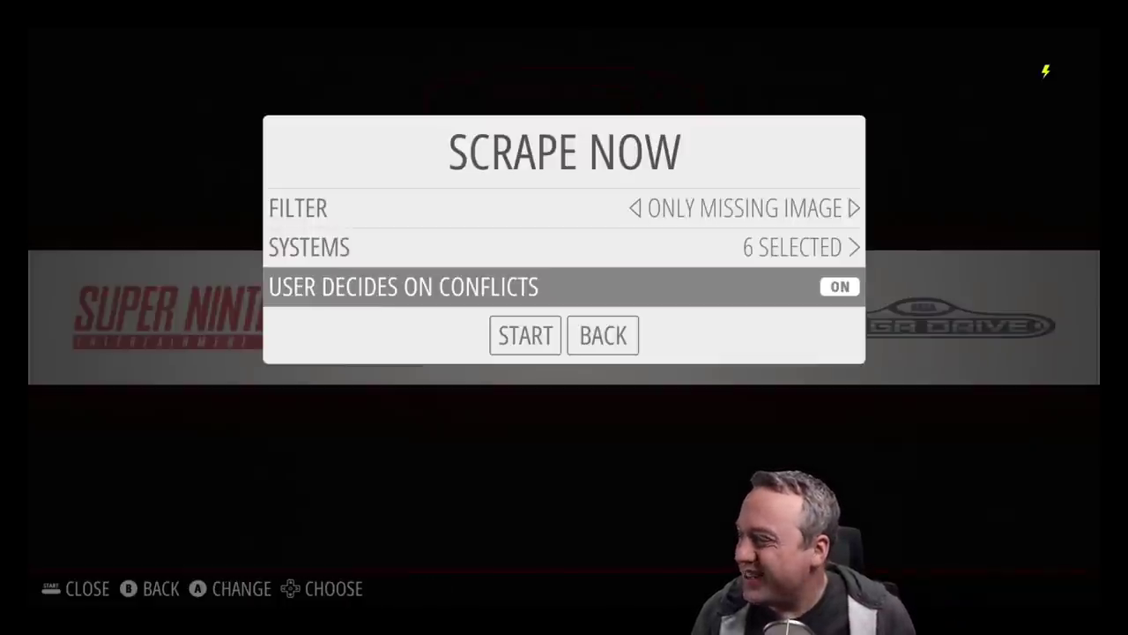
{"action": "key", "text": "Return"}
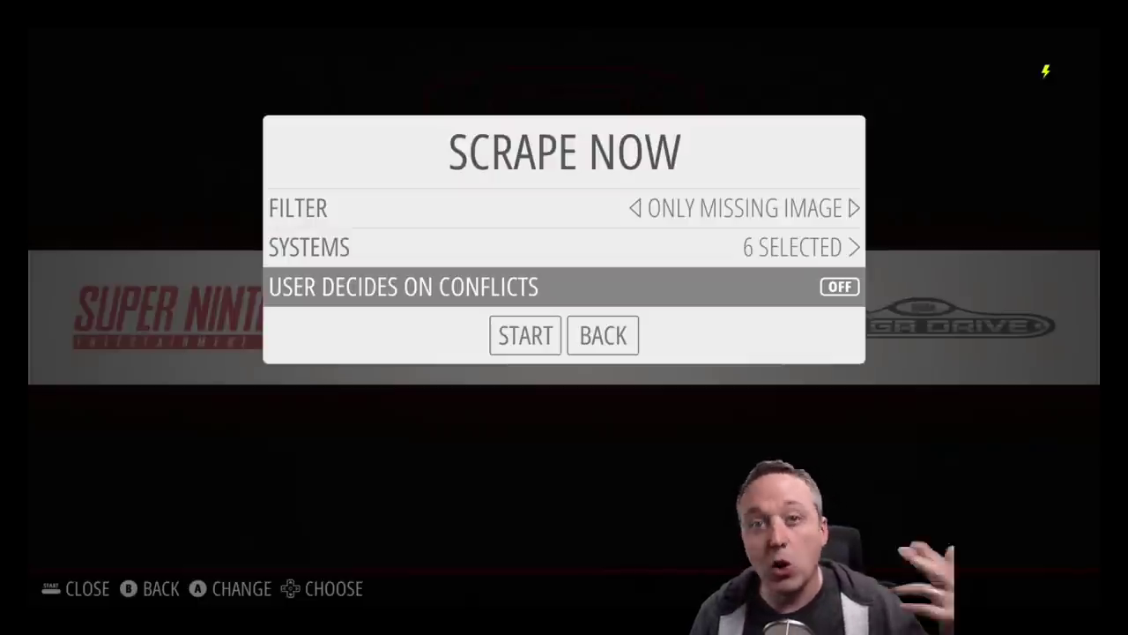
Step: Back out of the Scrape Now and Scraper dialogs and close the main menu
{"action": "key", "text": "Down"}
{"action": "key", "text": "Right"}
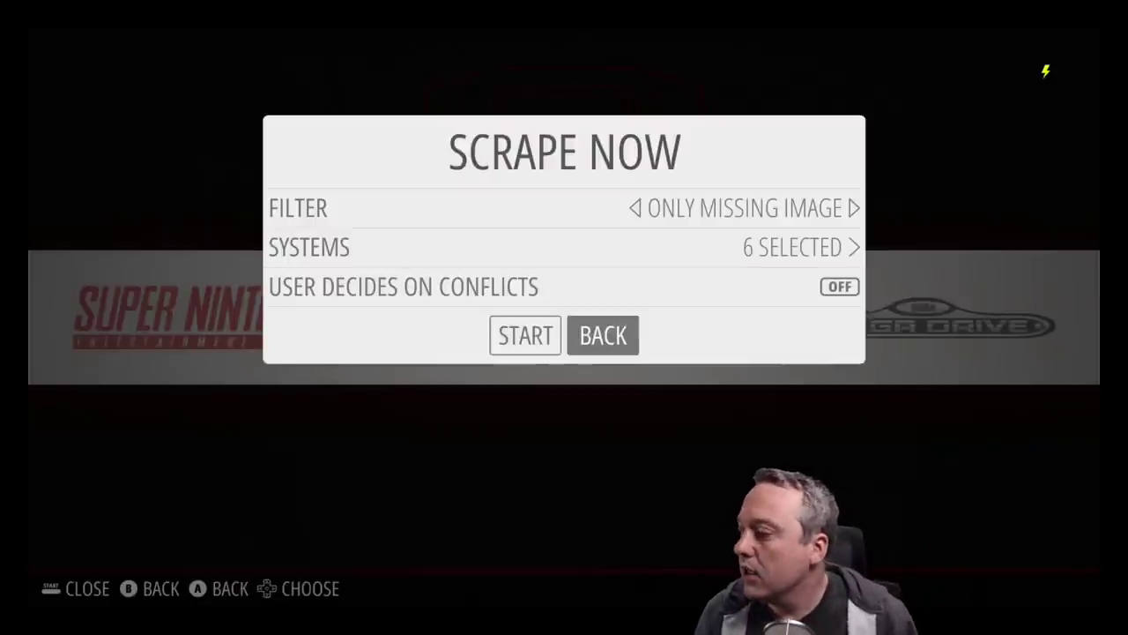
{"action": "key", "text": "Return"}
{"action": "key", "text": "Down"}
{"action": "key", "text": "Return"}
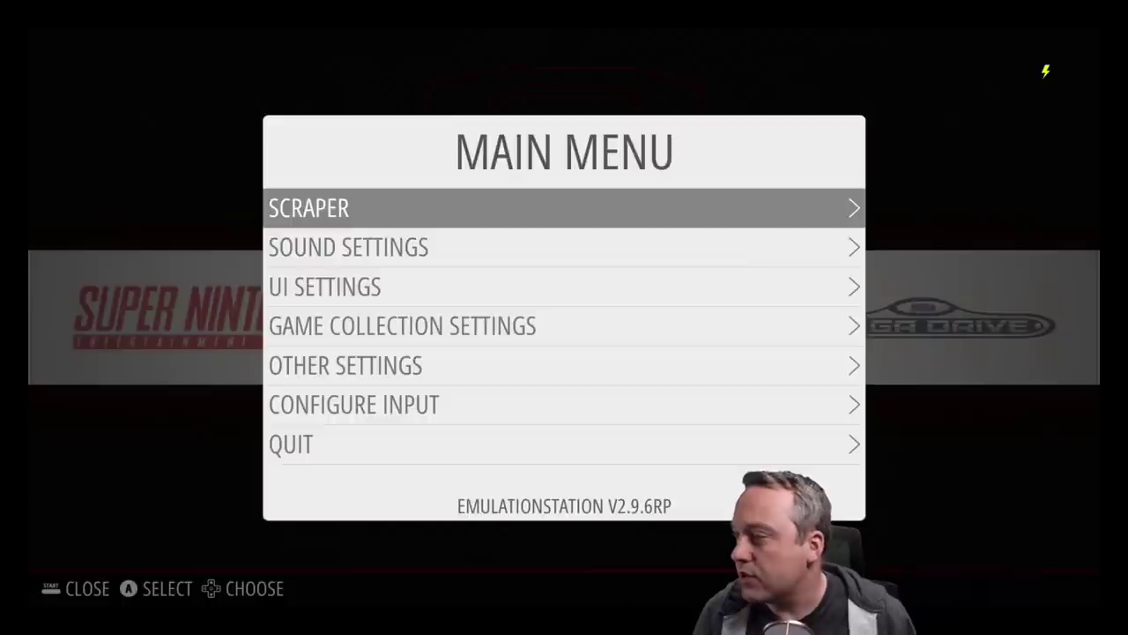
{"action": "key", "text": "Down"}
{"action": "key", "text": "Down"}
{"action": "key", "text": "Down"}
{"action": "key", "text": "Down"}
{"action": "key", "text": "Escape"}
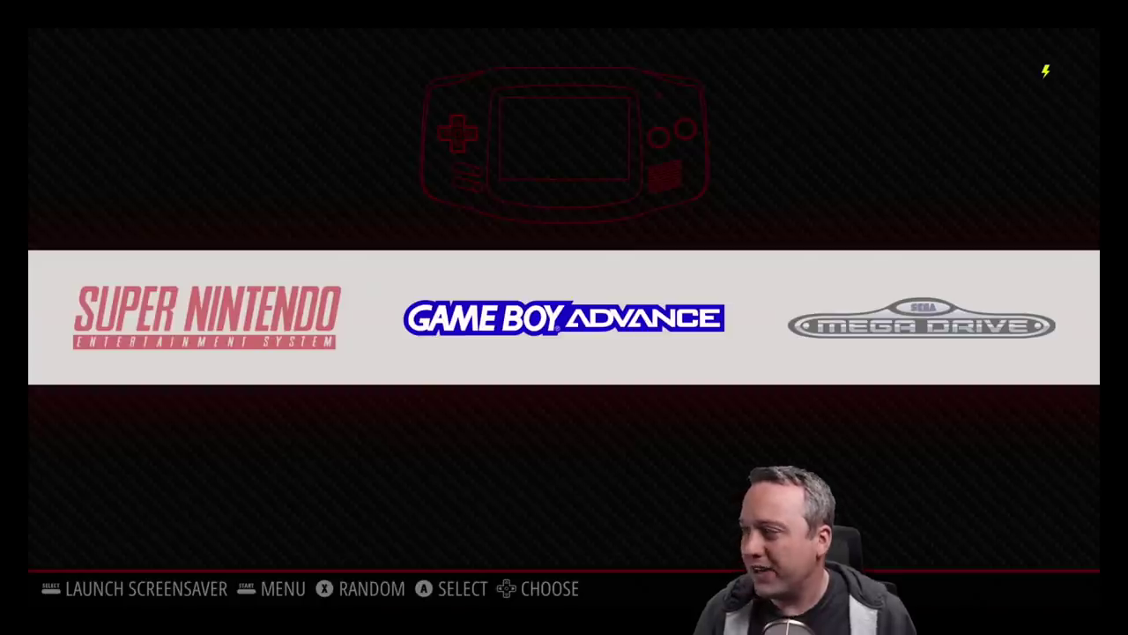
Step: Open the Super Nintendo game list and browse the box art and descriptions of its games
{"action": "key", "text": "Left"}
{"action": "key", "text": "Return"}
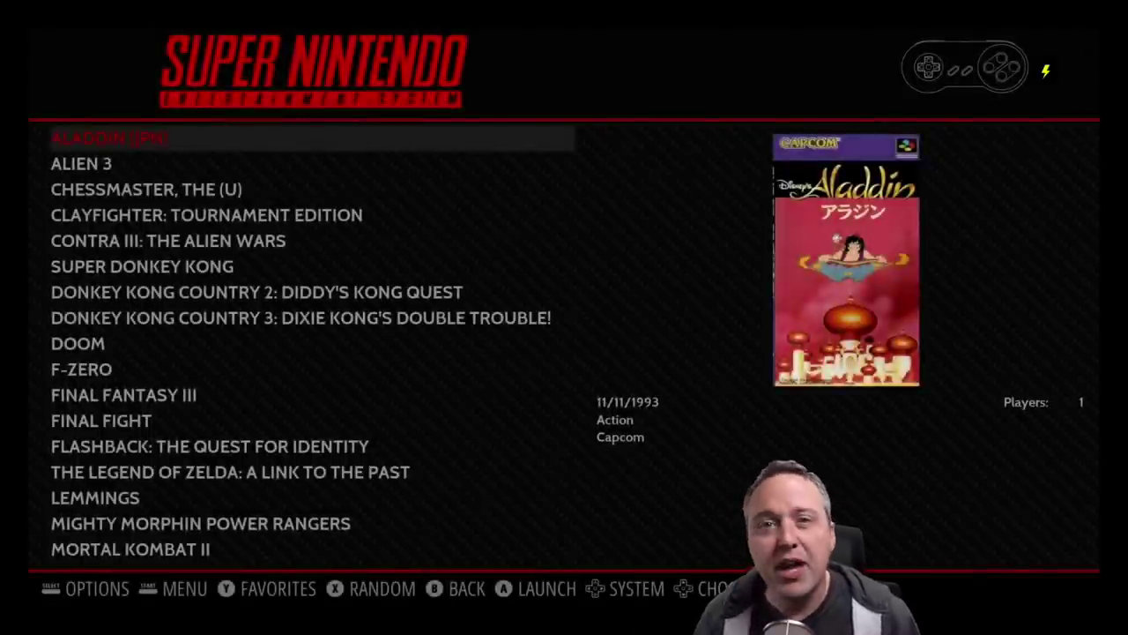
{"action": "key", "text": "Down"}
{"action": "key", "text": "Down"}
{"action": "key", "text": "Down"}
{"action": "key", "text": "Down"}
{"action": "key", "text": "Down"}
{"action": "key", "text": "Down"}
{"action": "key", "text": "Down"}
{"action": "key", "text": "Down"}
{"action": "key", "text": "Down"}
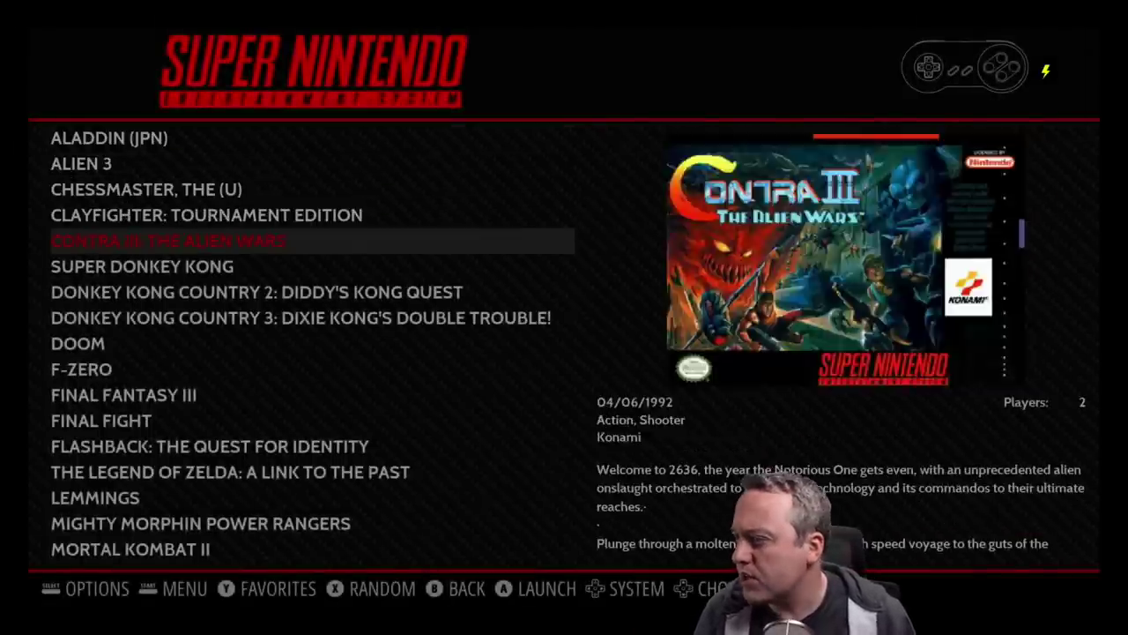
{"action": "key", "text": "Down"}
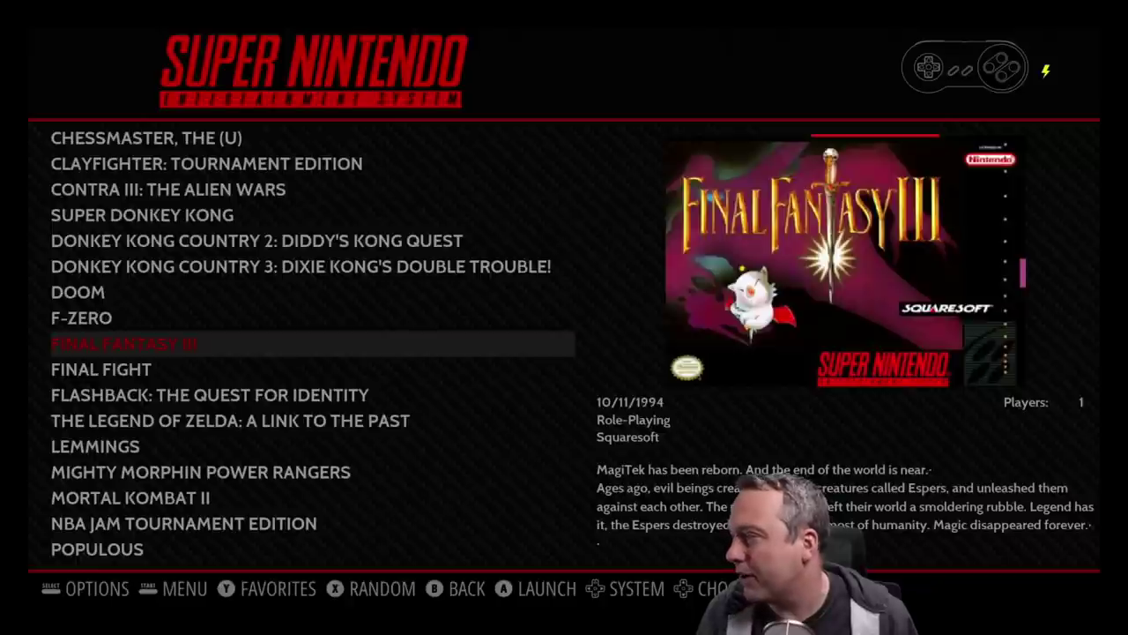
{"action": "key", "text": "Down"}
{"action": "key", "text": "Down"}
{"action": "key", "text": "Down"}
{"action": "key", "text": "Down"}
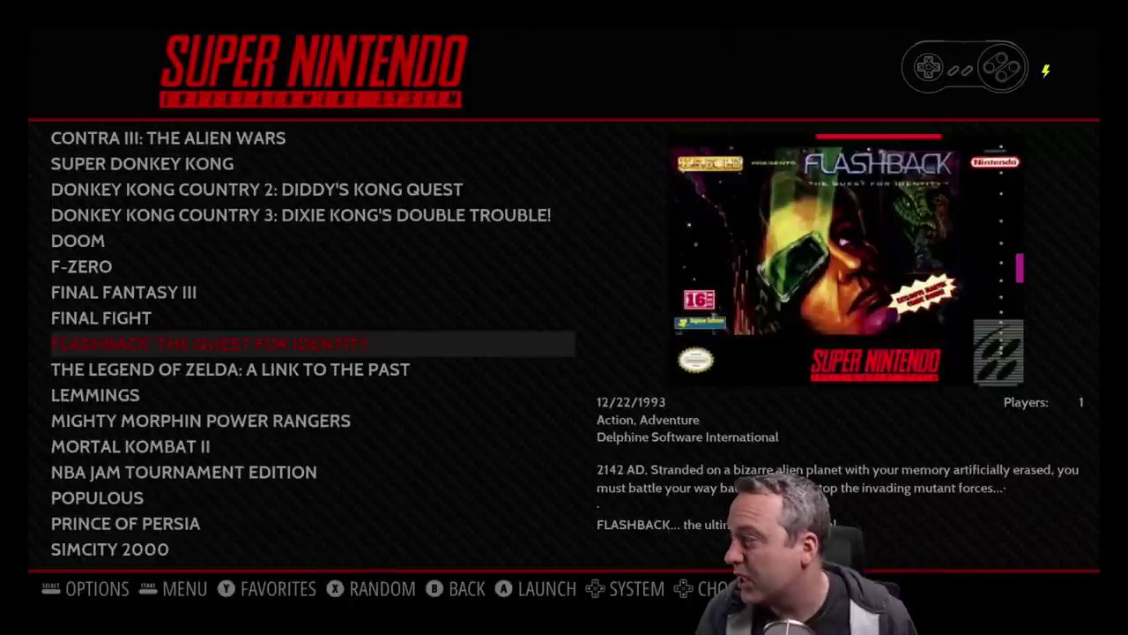
{"action": "key", "text": "Down"}
{"action": "key", "text": "Down"}
{"action": "key", "text": "Down"}
{"action": "key", "text": "Down"}
{"action": "key", "text": "Down"}
{"action": "key", "text": "Down"}
{"action": "key", "text": "Down"}
{"action": "key", "text": "Down"}
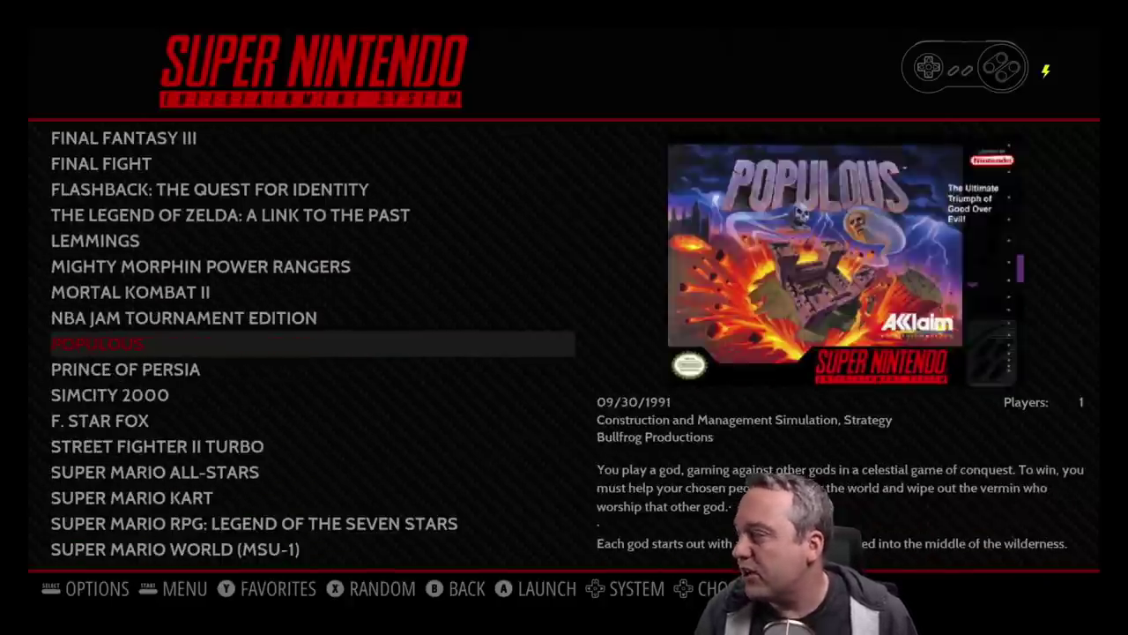
{"action": "key", "text": "Down"}
{"action": "key", "text": "Down"}
{"action": "key", "text": "Down"}
{"action": "key", "text": "Down"}
{"action": "key", "text": "Down"}
{"action": "key", "text": "Down"}
{"action": "key", "text": "Down"}
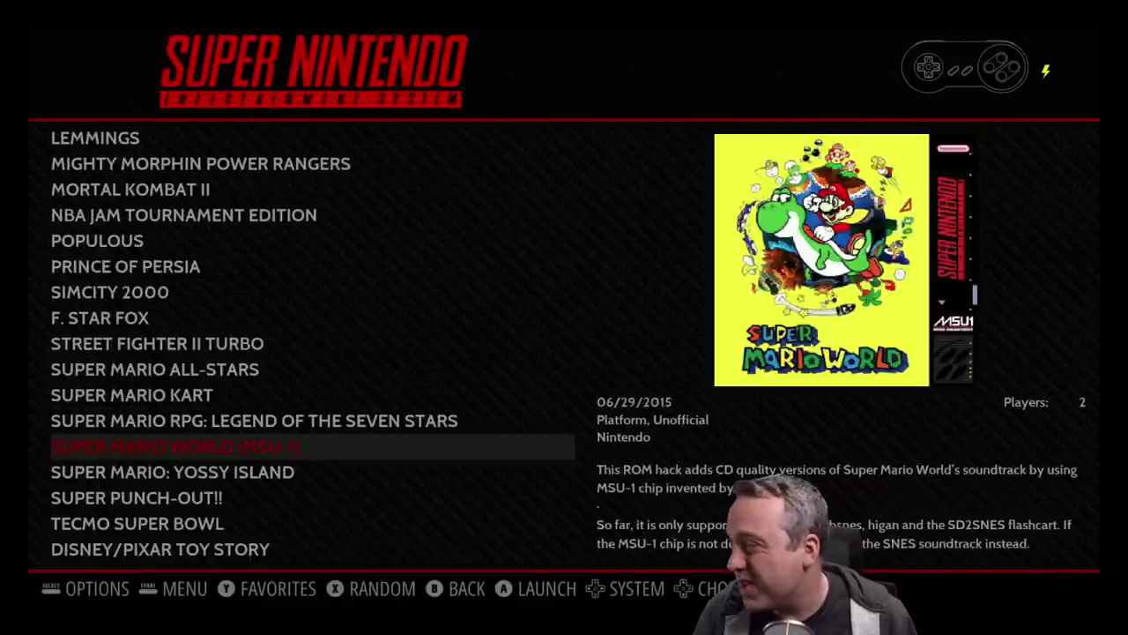
{"action": "key", "text": "Down"}
{"action": "key", "text": "Down"}
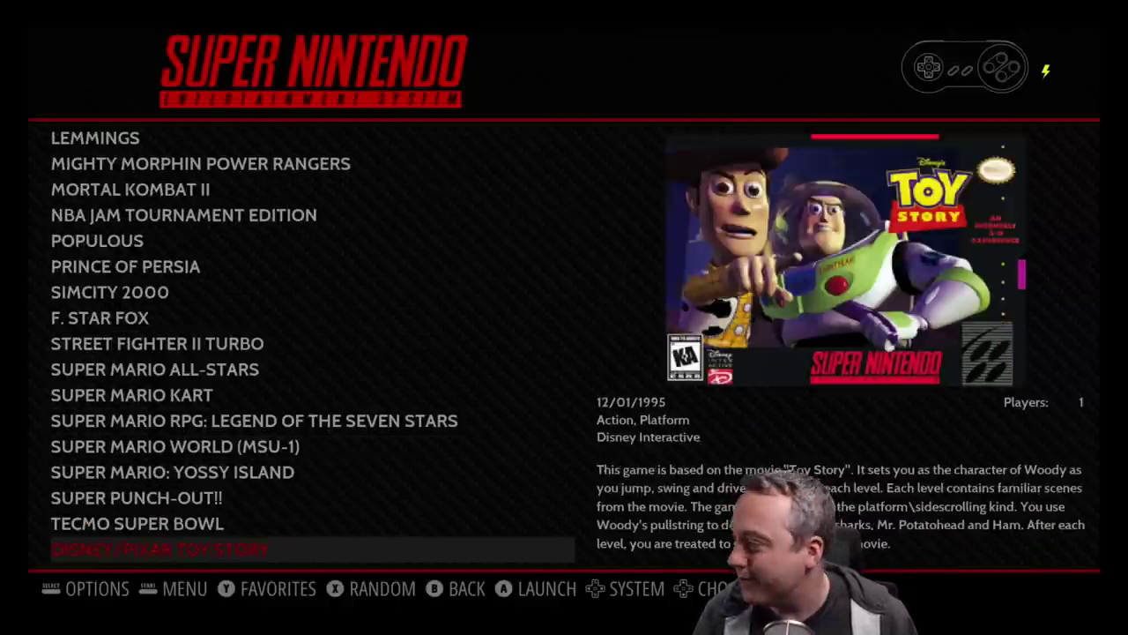
{"action": "key", "text": "Down"}
{"action": "key", "text": "Down"}
{"action": "key", "text": "Down"}
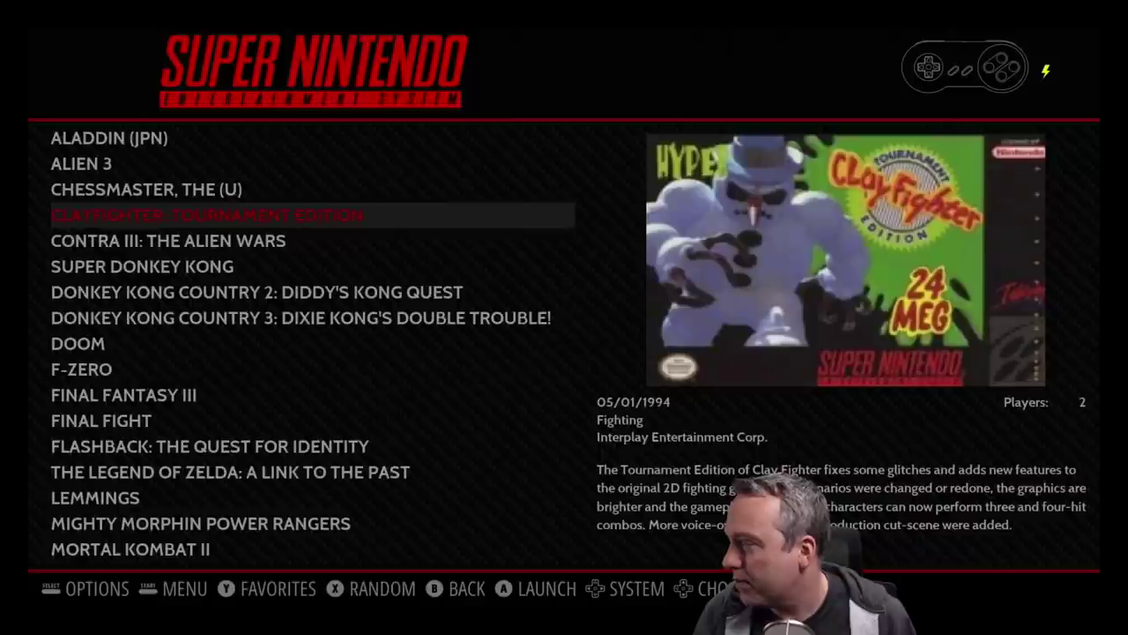
Step: Select Aladdin (JPN) in the Super Nintendo list and open its metadata for editing
{"action": "key", "text": "Up"}
{"action": "key", "text": "Up"}
{"action": "key", "text": "Up"}
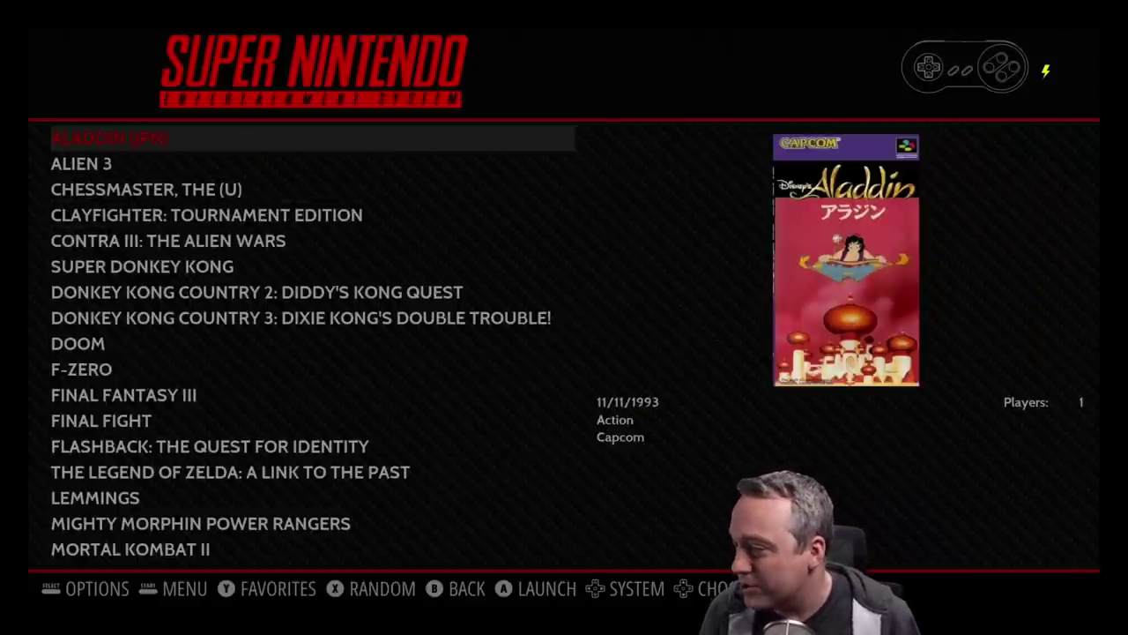
{"action": "key", "text": "Return"}
{"action": "key", "text": "Return"}
{"action": "key", "text": "shift"}
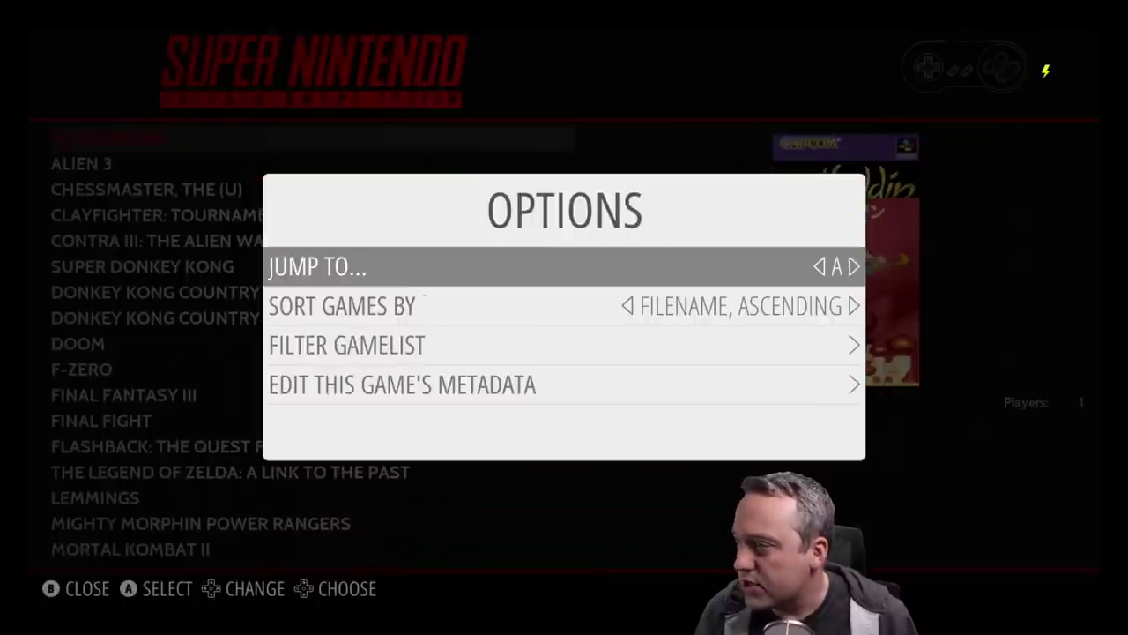
{"action": "key", "text": "Down"}
{"action": "key", "text": "Down"}
{"action": "key", "text": "Down"}
{"action": "key", "text": "a"}
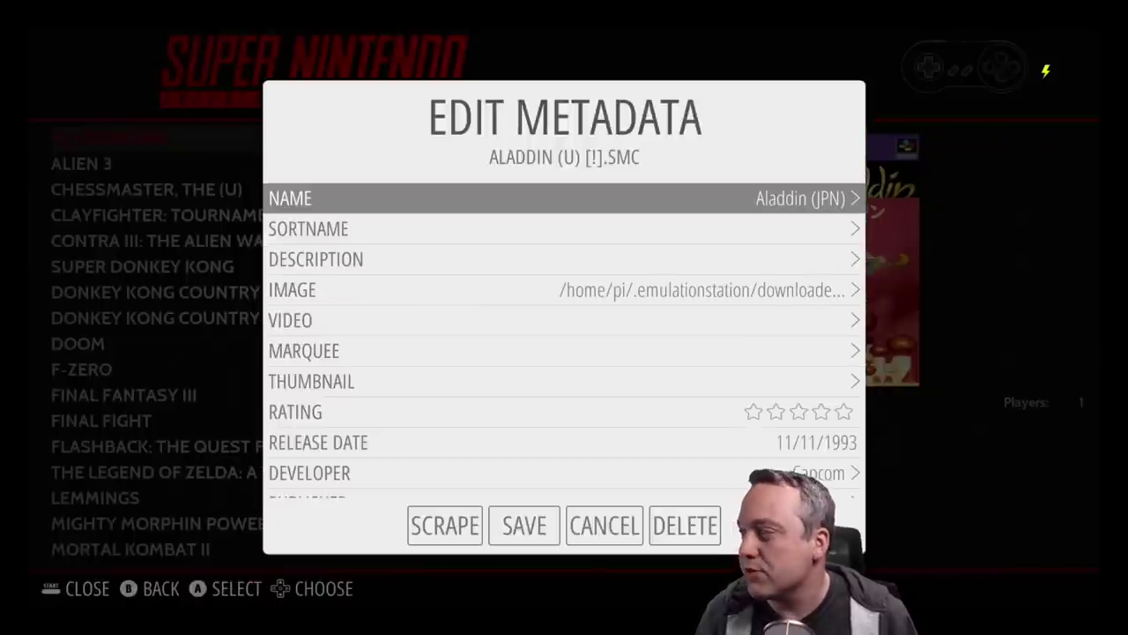
{"action": "key", "text": "a"}
{"action": "key", "text": "Return"}
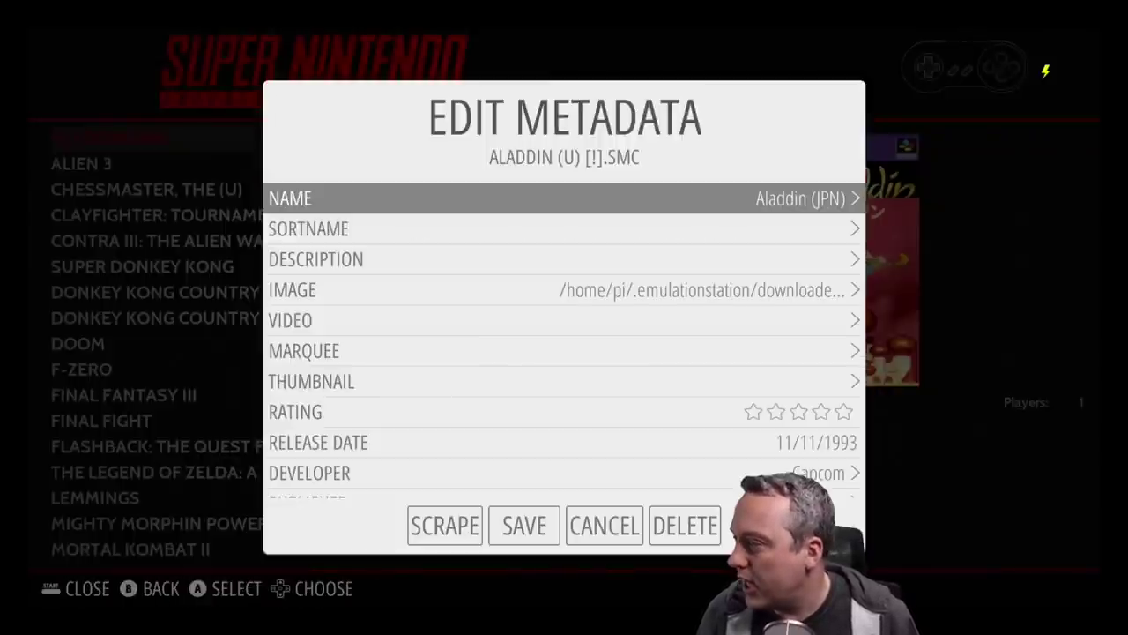
Step: Scrape the metadata for Aladdin (U) [!].smc and accept the Disney's Aladdin result
{"action": "key", "text": "Down"}
{"action": "key", "text": "Down"}
{"action": "key", "text": "Down"}
{"action": "key", "text": "Down"}
{"action": "key", "text": "Down"}
{"action": "key", "text": "Down"}
{"action": "key", "text": "Down"}
{"action": "key", "text": "Down"}
{"action": "key", "text": "Down"}
{"action": "key", "text": "Down"}
{"action": "key", "text": "Down"}
{"action": "key", "text": "Down"}
{"action": "key", "text": "Down"}
{"action": "key", "text": "Down"}
{"action": "key", "text": "Down"}
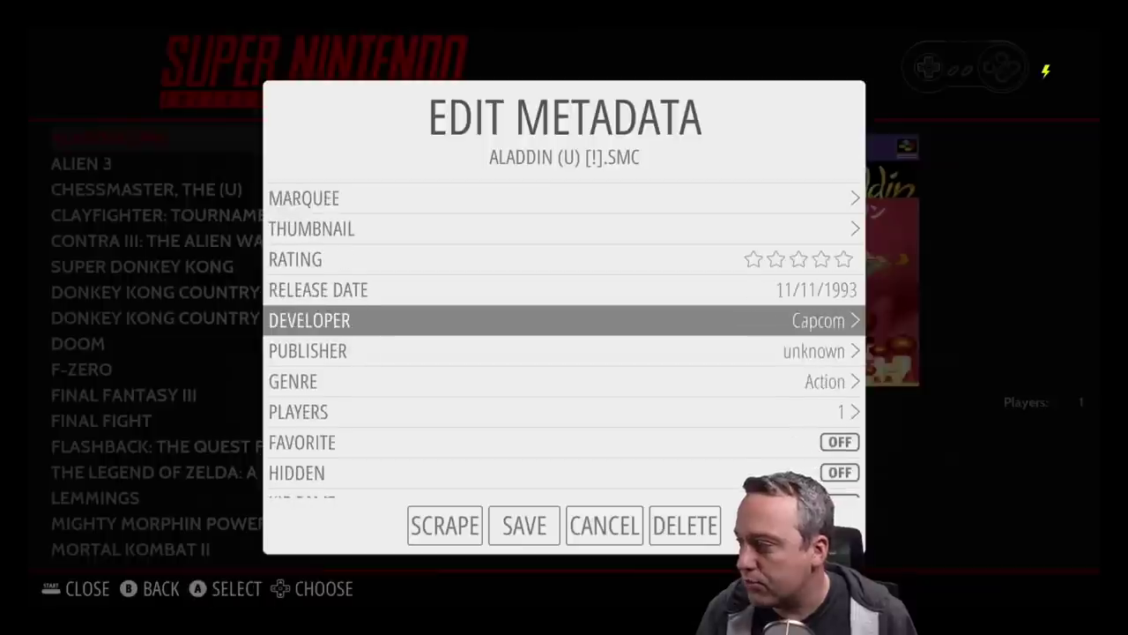
{"action": "key", "text": "Down"}
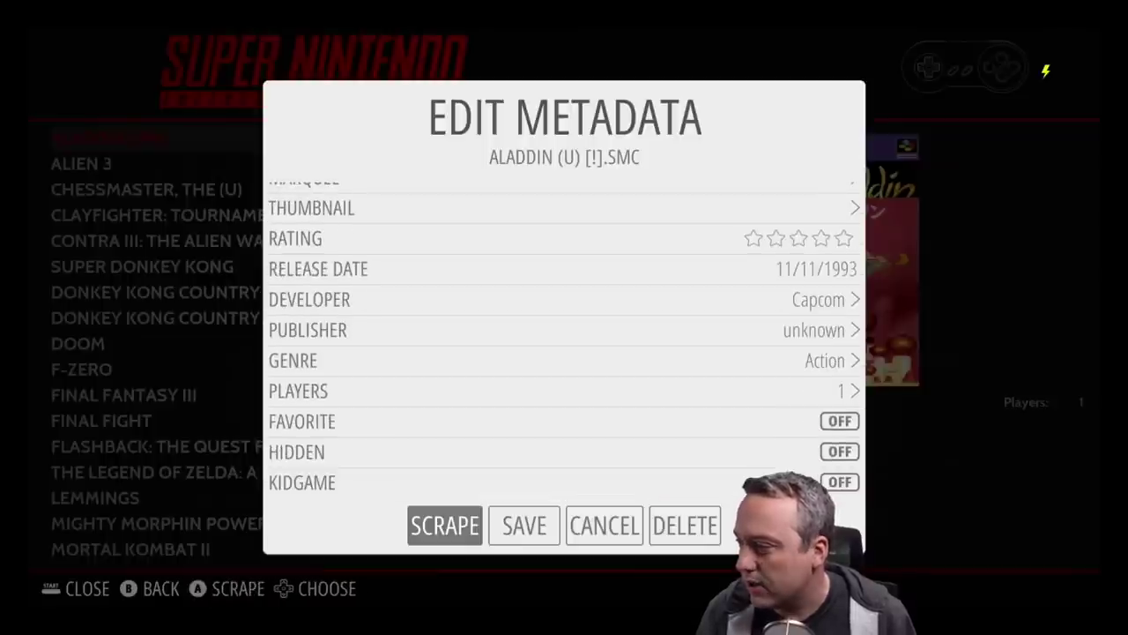
{"action": "key", "text": "Return"}
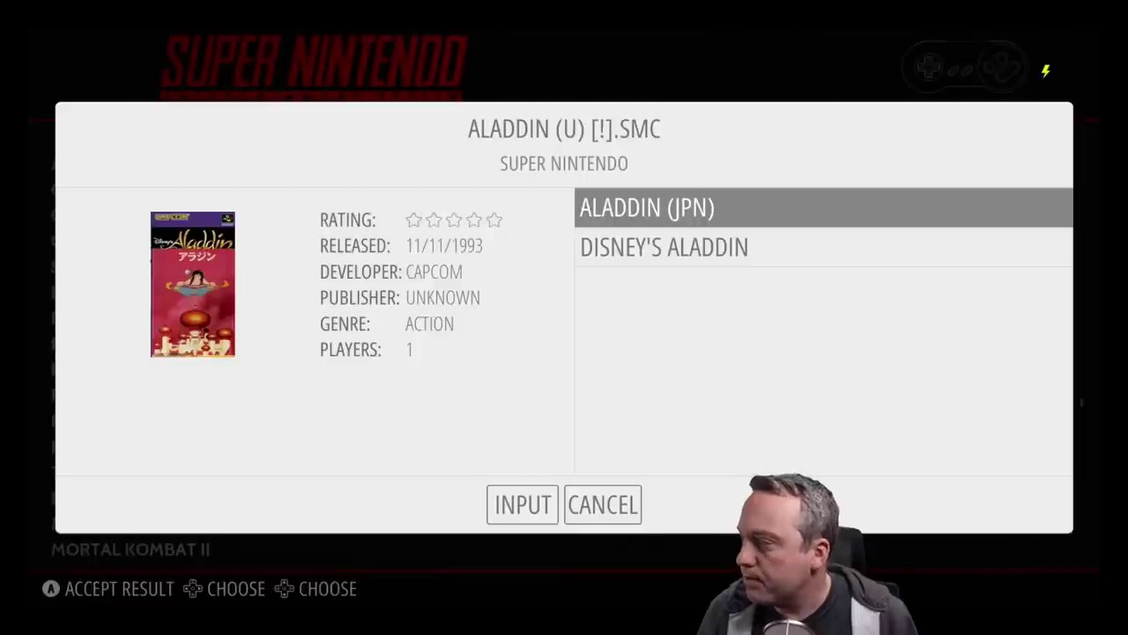
{"action": "key", "text": "Down"}
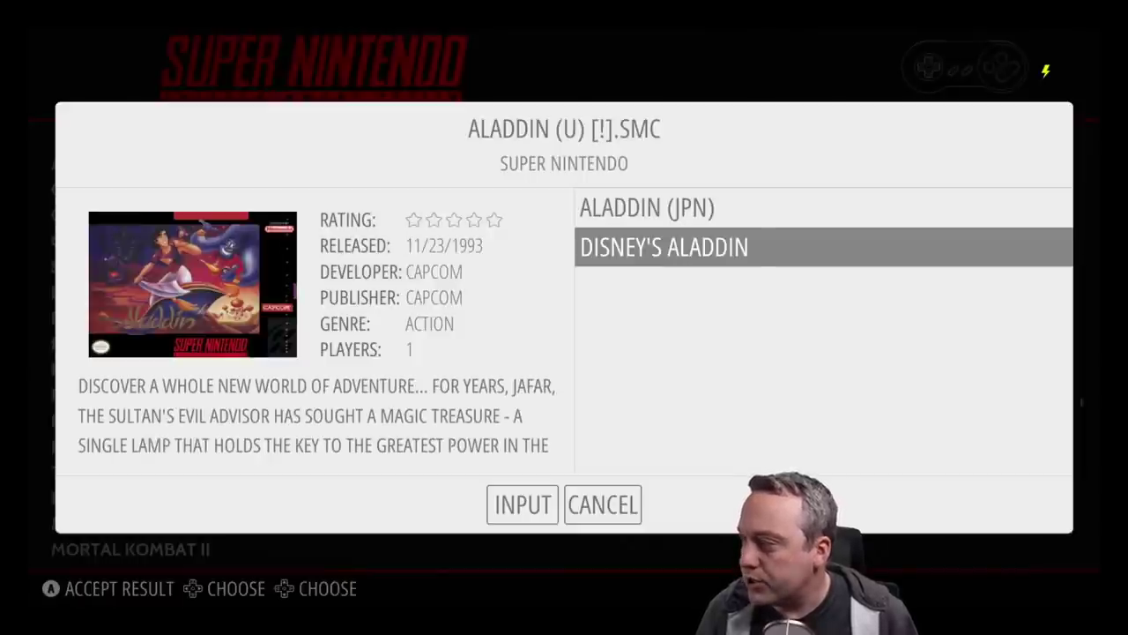
{"action": "key", "text": "Return"}
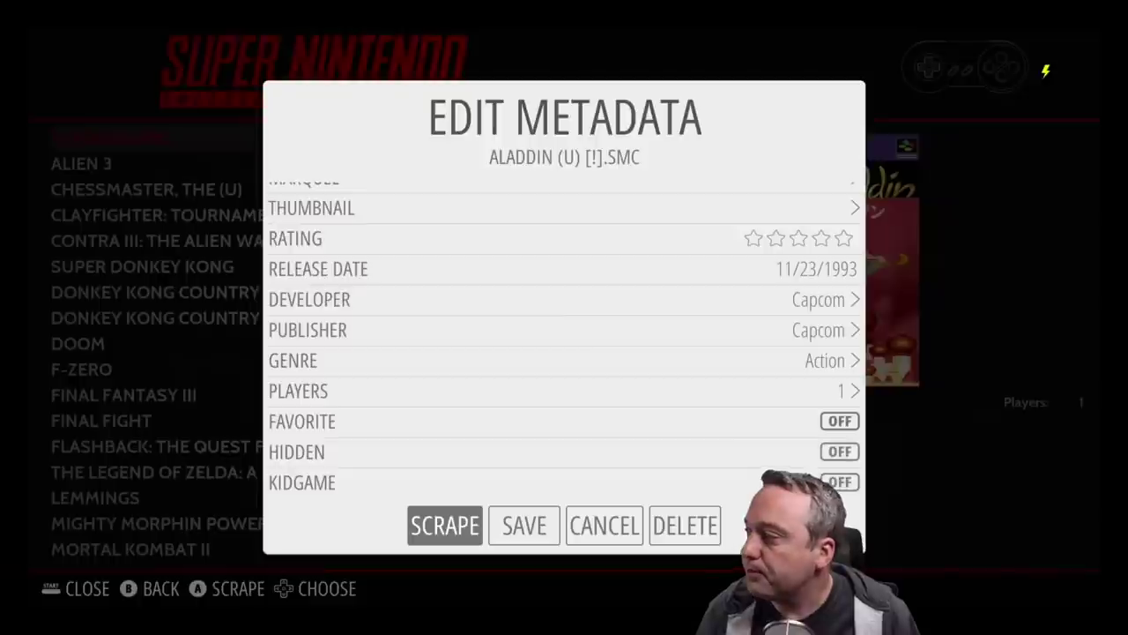
Step: Save the scraped Aladdin metadata, close the options, and reselect the game to refresh its box art
{"action": "key", "text": "Right"}
{"action": "key", "text": "Return"}
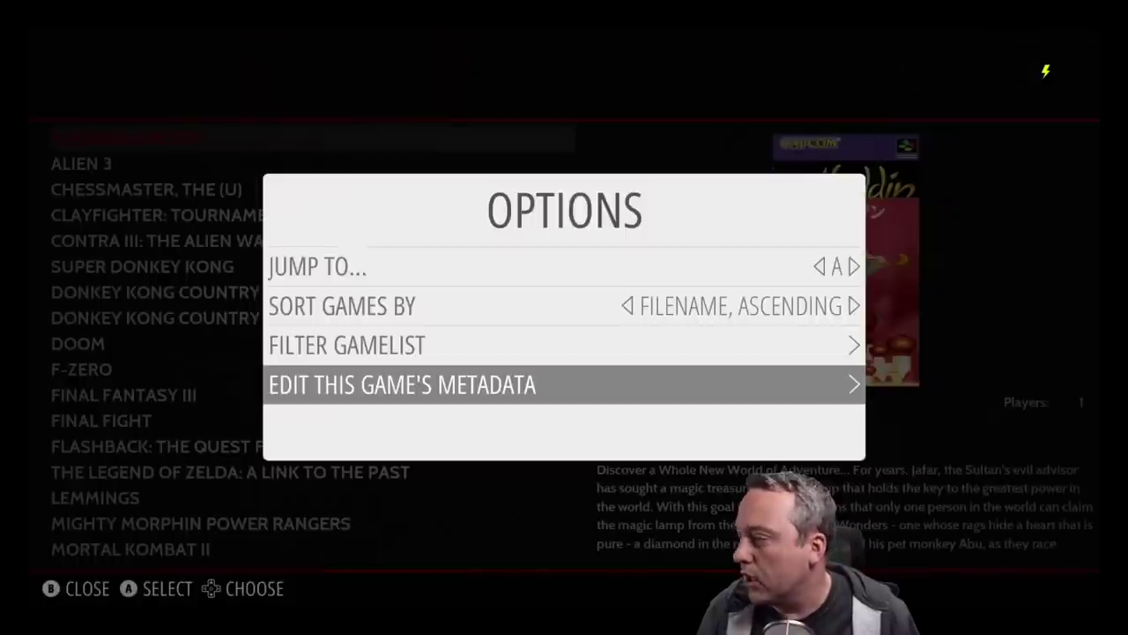
{"action": "key", "text": "Escape"}
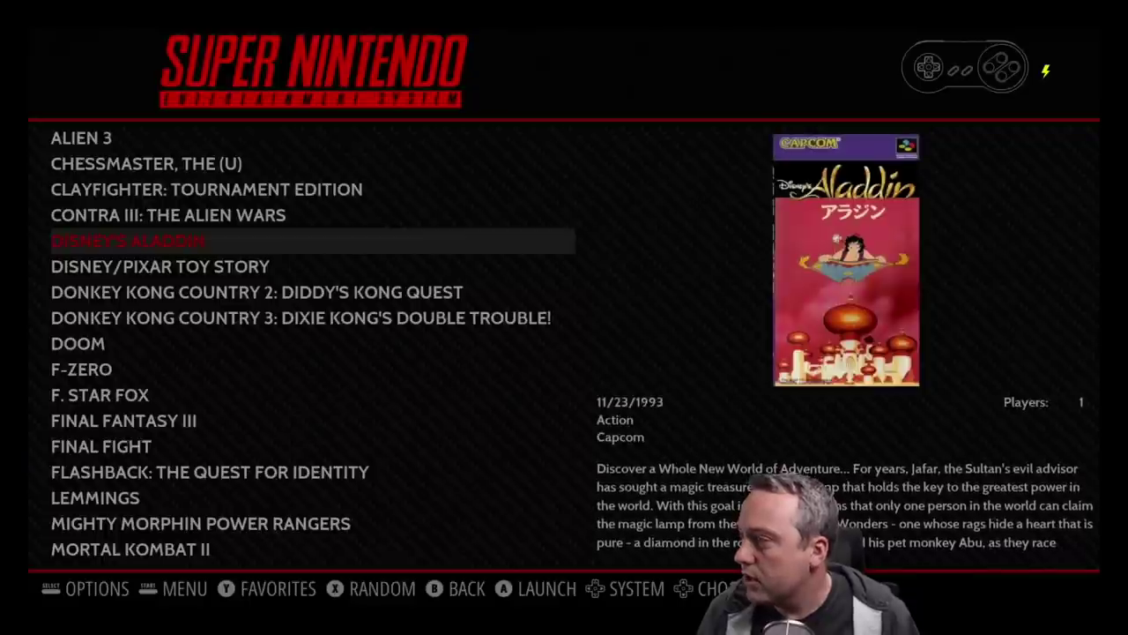
{"action": "key", "text": "Up"}
{"action": "key", "text": "Down"}
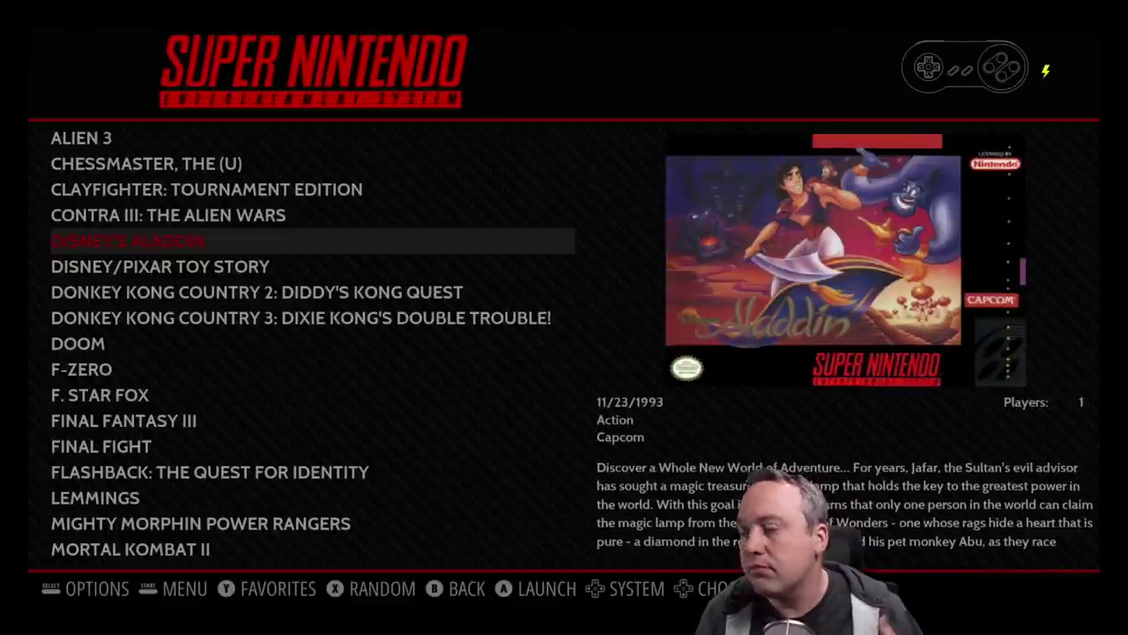
{"action": "key", "text": "Up"}
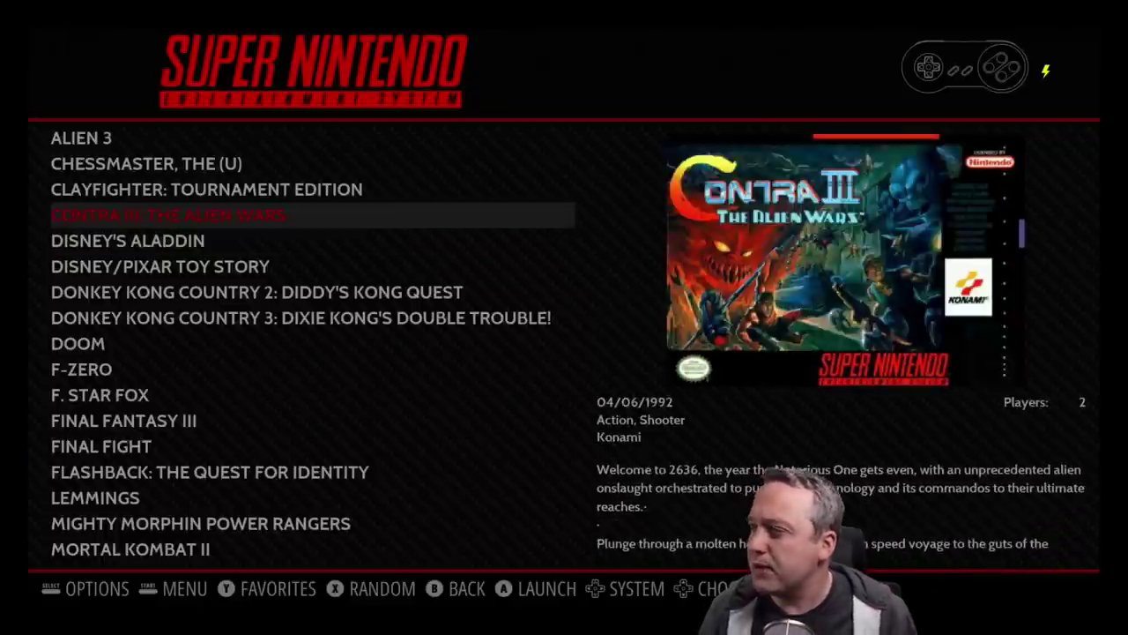
Step: Select Chessmaster, The (U) in the Super Nintendo list and open its metadata for editing
{"action": "key", "text": "Up"}
{"action": "key", "text": "Up"}
{"action": "key", "text": "Down"}
{"action": "key", "text": "Down"}
{"action": "key", "text": "Up"}
{"action": "key", "text": "Up"}
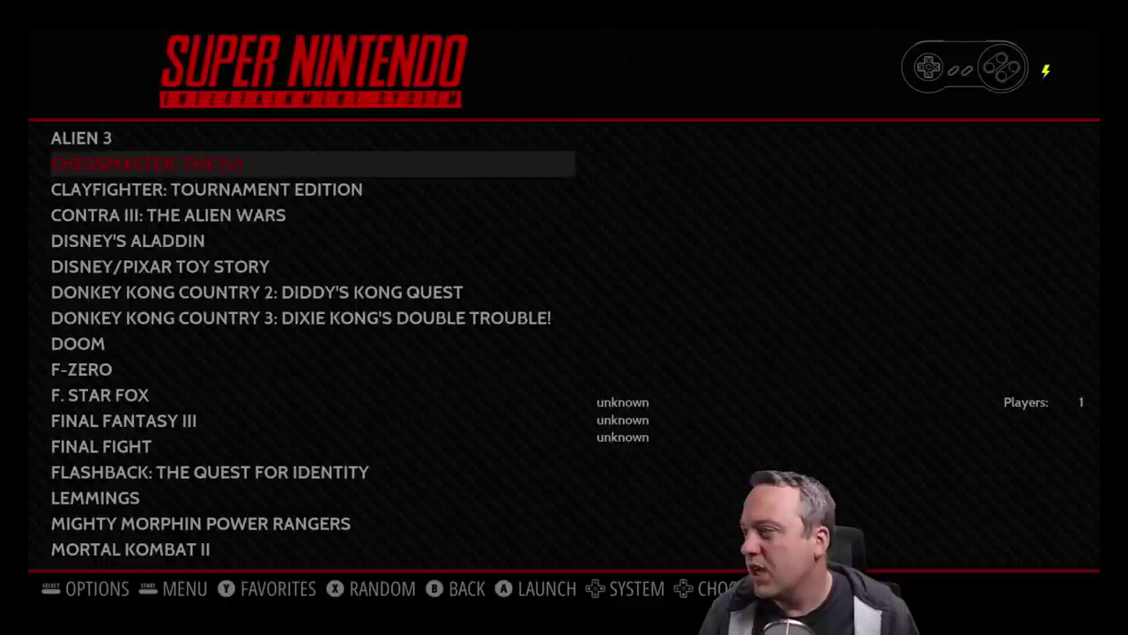
{"action": "key", "text": "Up"}
{"action": "key", "text": "Down"}
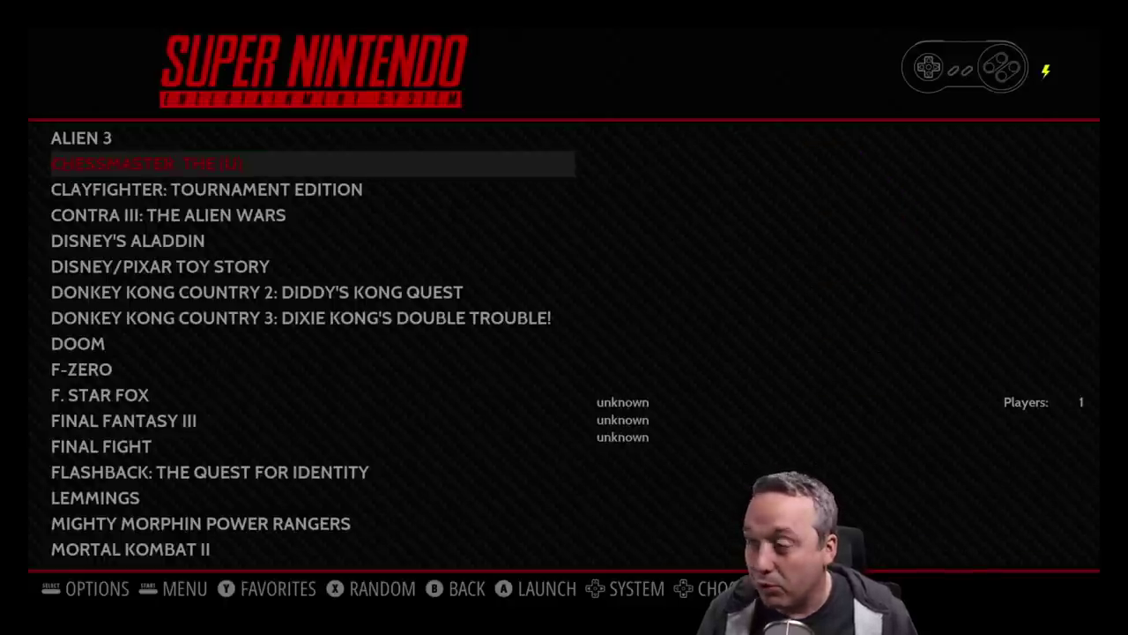
{"action": "key", "text": "shift"}
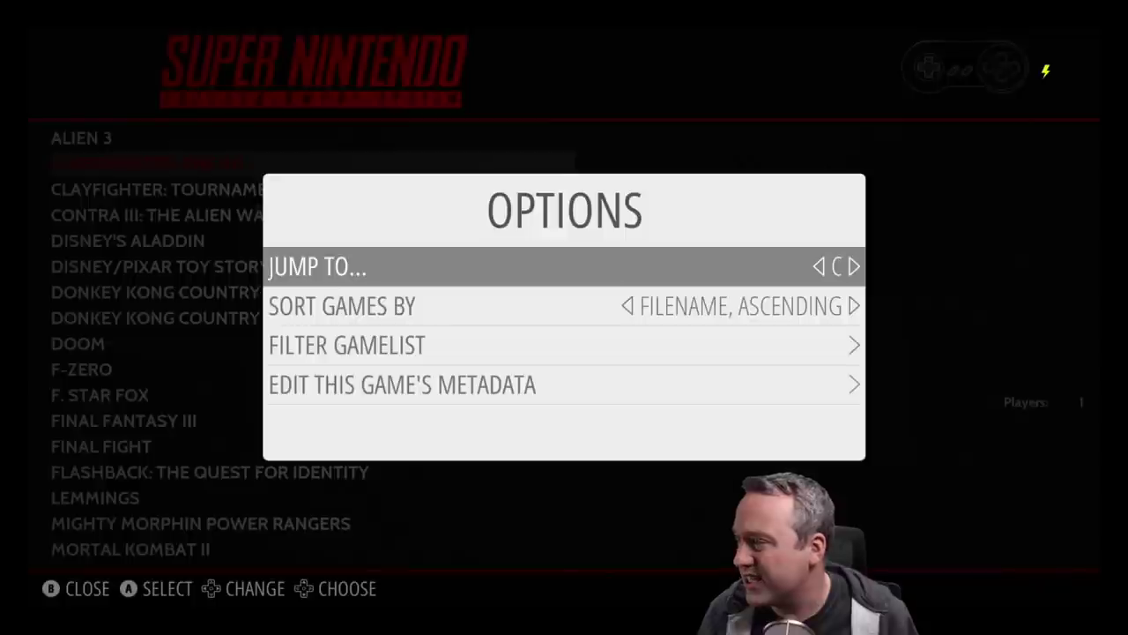
{"action": "key", "text": "Down"}
{"action": "key", "text": "Down"}
{"action": "key", "text": "Down"}
{"action": "key", "text": "Return"}
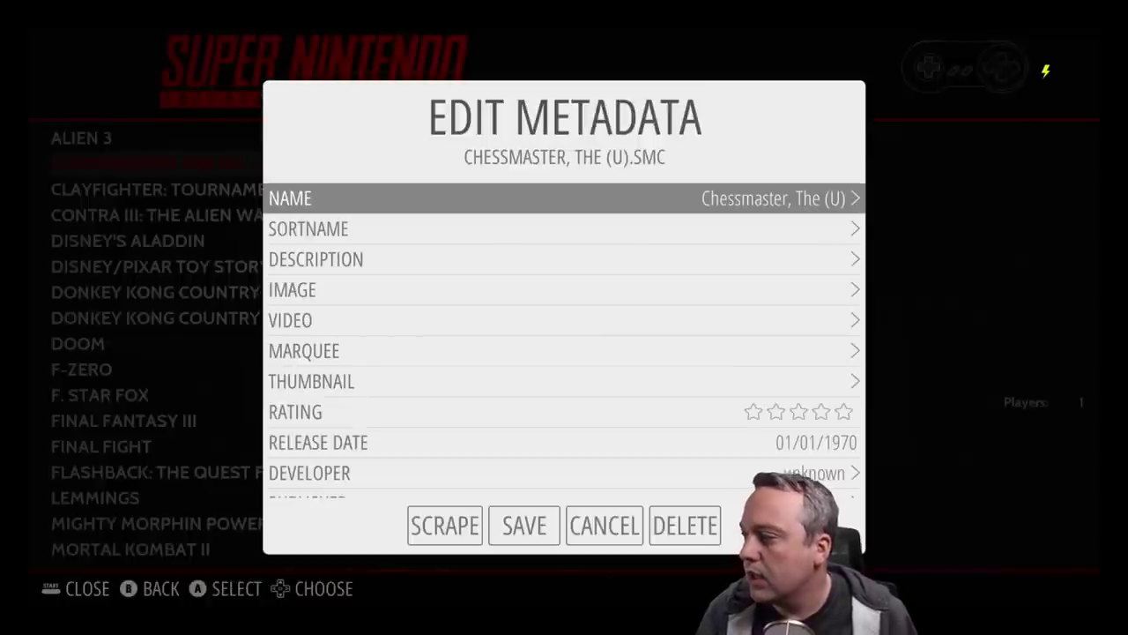
Step: Start a scrape for the Chessmaster ROM and search with the shortened name Chessmaster
{"action": "key", "text": "Down"}
{"action": "key", "text": "Down"}
{"action": "key", "text": "Down"}
{"action": "key", "text": "Down"}
{"action": "key", "text": "Down"}
{"action": "key", "text": "Down"}
{"action": "key", "text": "Down"}
{"action": "key", "text": "Down"}
{"action": "key", "text": "Down"}
{"action": "key", "text": "Down"}
{"action": "key", "text": "Down"}
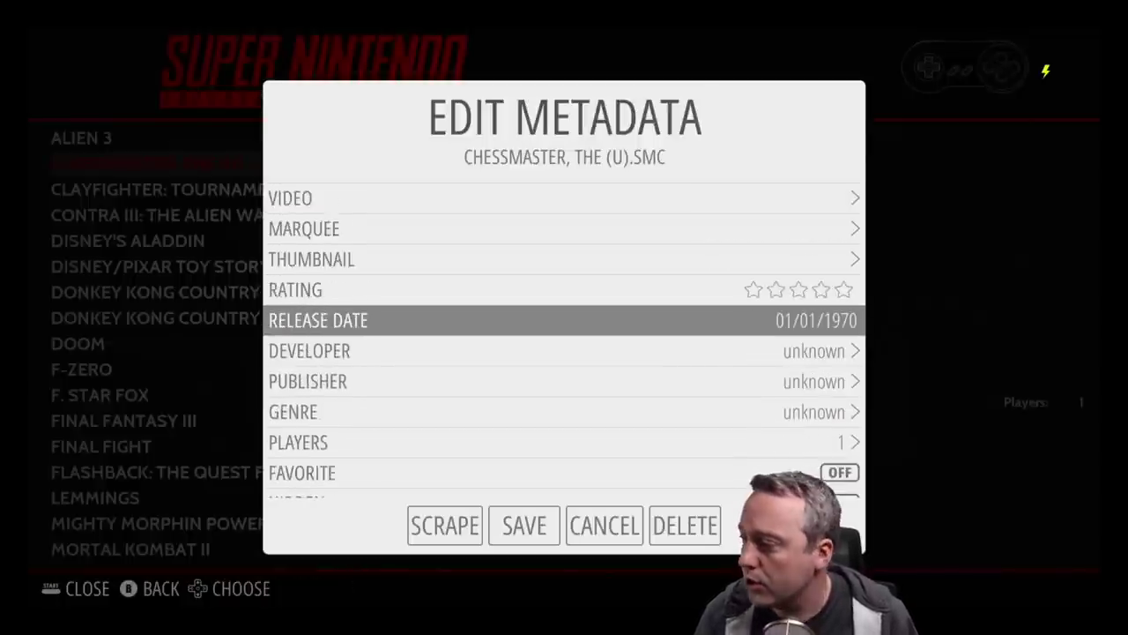
{"action": "key", "text": "Down"}
{"action": "key", "text": "Return"}
{"action": "key", "text": "Return"}
{"action": "key", "text": "Return"}
{"action": "key", "text": "BackSpace"}
{"action": "key", "text": "BackSpace"}
{"action": "key", "text": "BackSpace"}
{"action": "key", "text": "BackSpace"}
{"action": "key", "text": "BackSpace"}
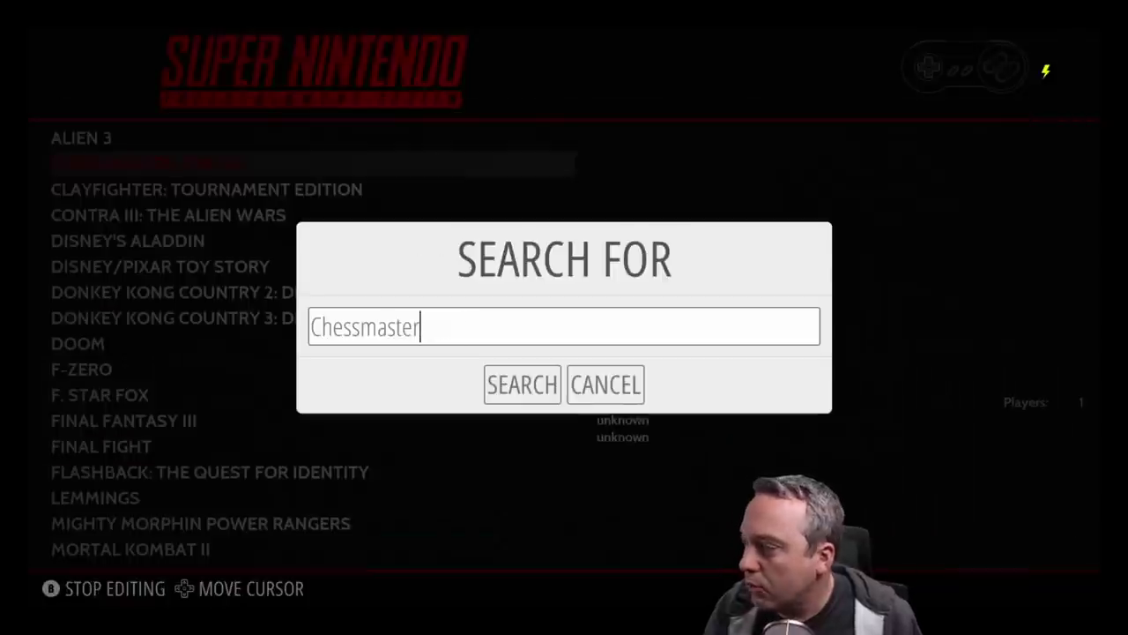
{"action": "key", "text": "Return"}
{"action": "key", "text": "Down"}
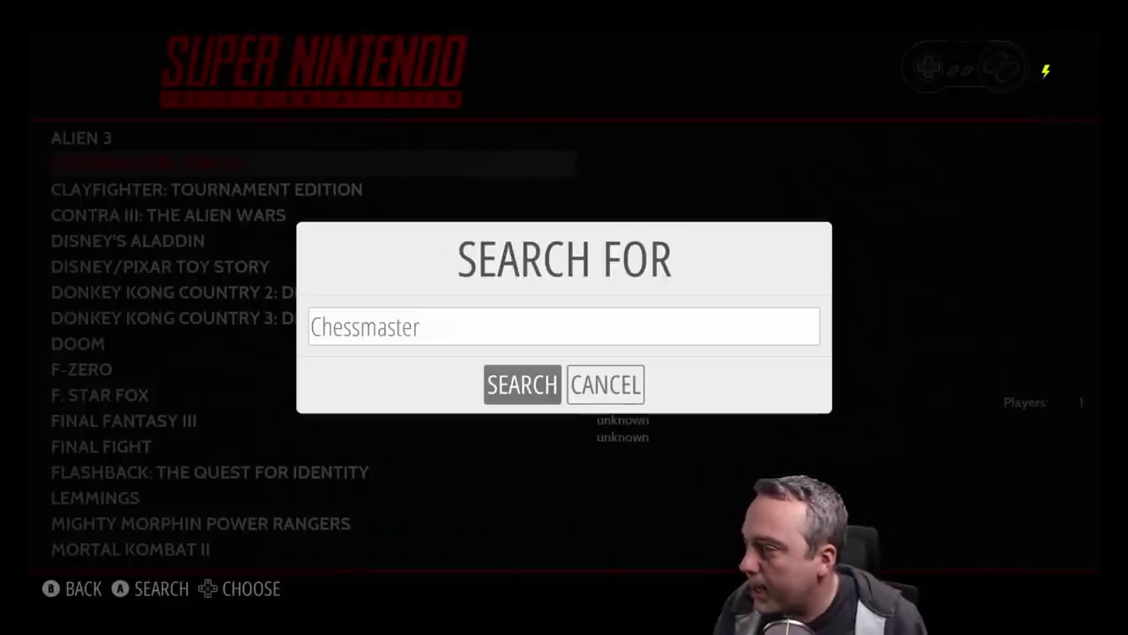
{"action": "key", "text": "Return"}
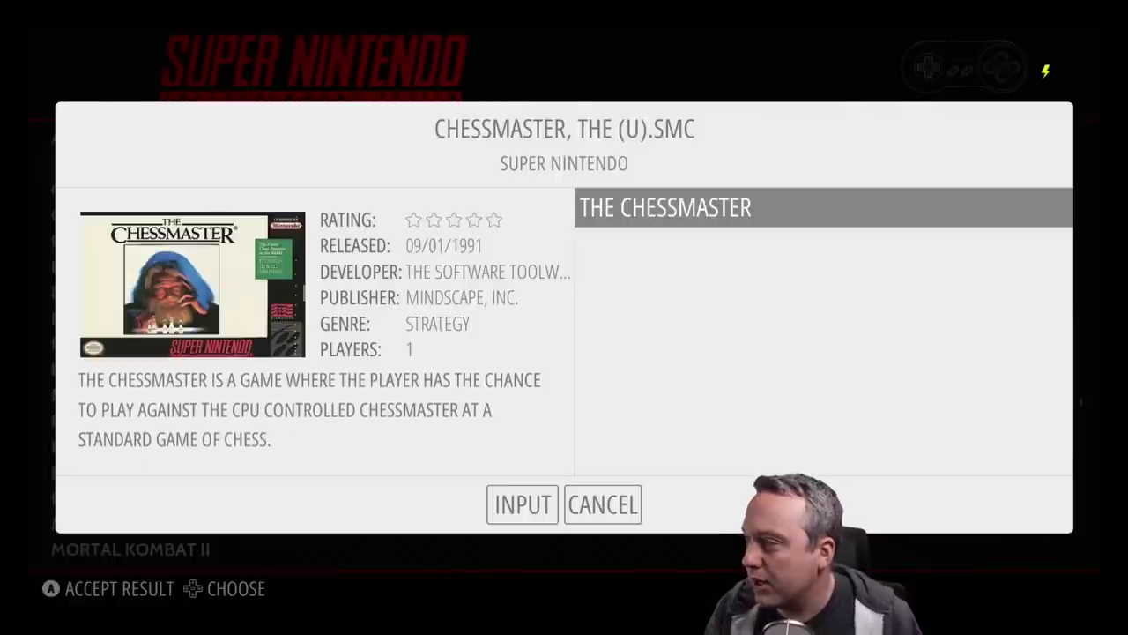
Step: Accept The Chessmaster as the scrape result, save the metadata, and close the options
{"action": "key", "text": "Down"}
{"action": "key", "text": "Up"}
{"action": "key", "text": "Return"}
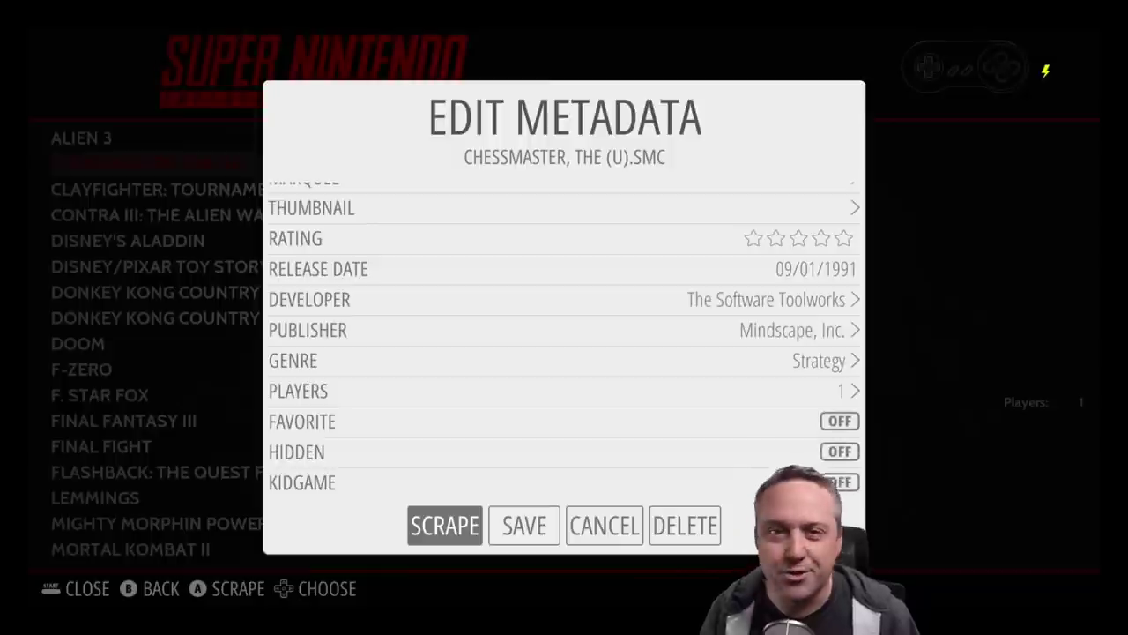
{"action": "key", "text": "Right"}
{"action": "key", "text": "Return"}
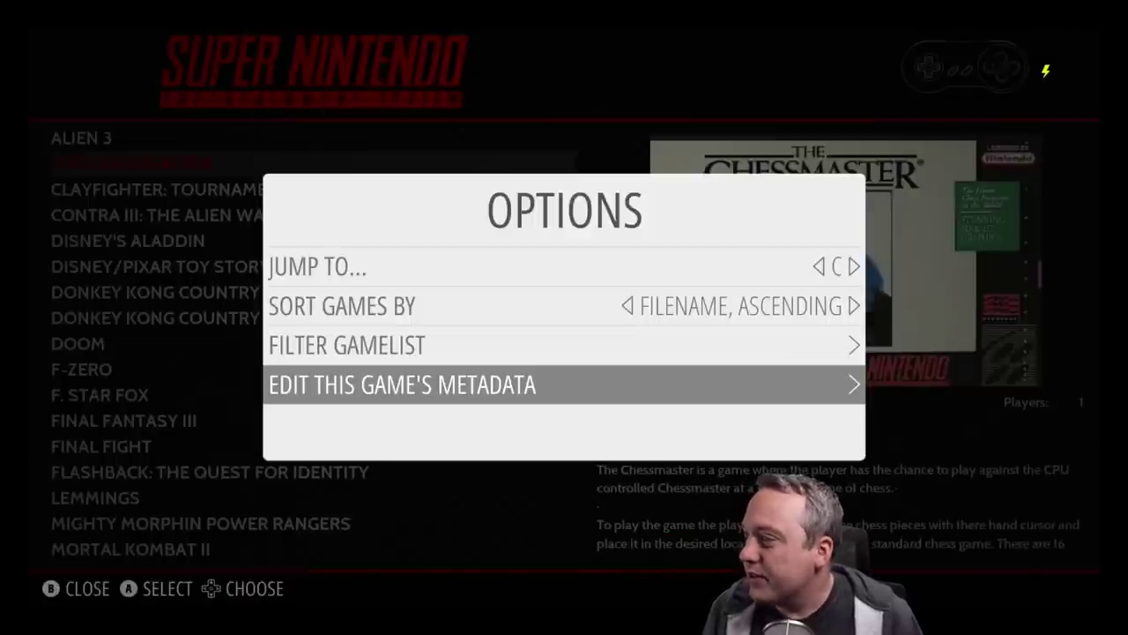
{"action": "key", "text": "Escape"}
Step: Browse the rest of the Super Nintendo list and examine the games' scraped titles, box art and descriptions
{"action": "key", "text": "Up"}
{"action": "key", "text": "Up"}
{"action": "key", "text": "Up"}
{"action": "key", "text": "Up"}
{"action": "key", "text": "Up"}
{"action": "key", "text": "Up"}
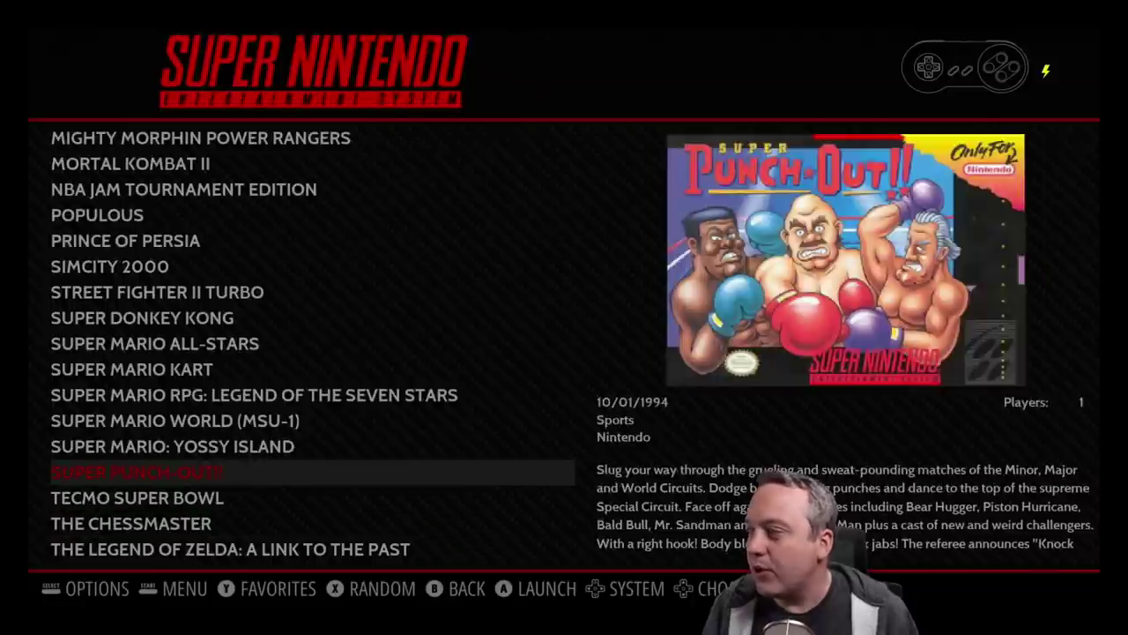
{"action": "key", "text": "Down"}
{"action": "key", "text": "Down"}
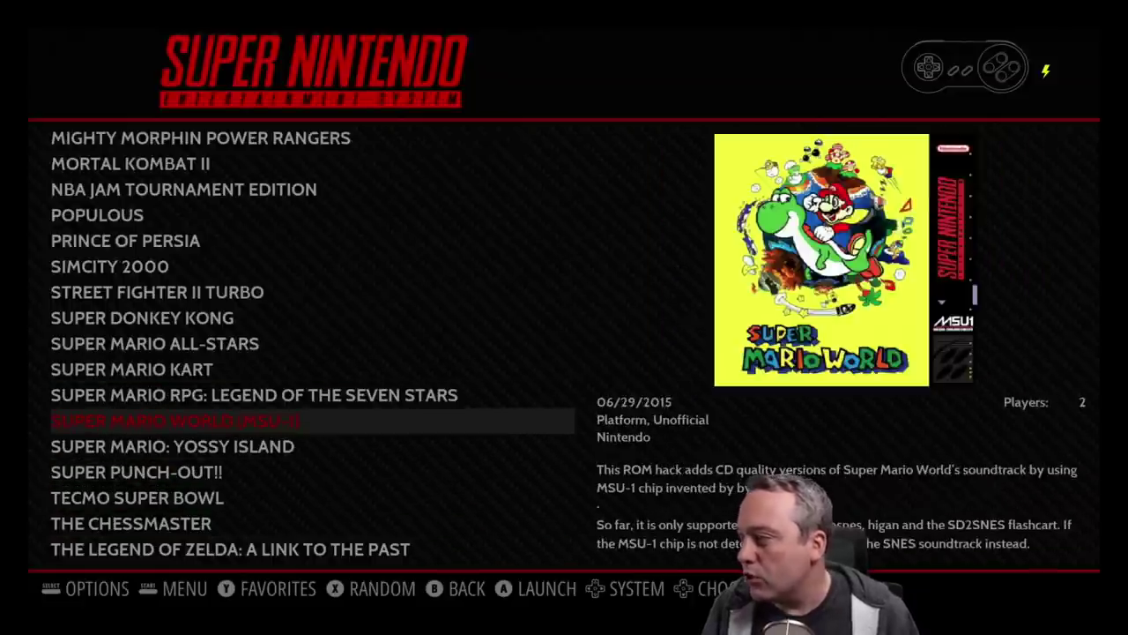
{"action": "key", "text": "Down"}
{"action": "key", "text": "Up"}
{"action": "key", "text": "Down"}
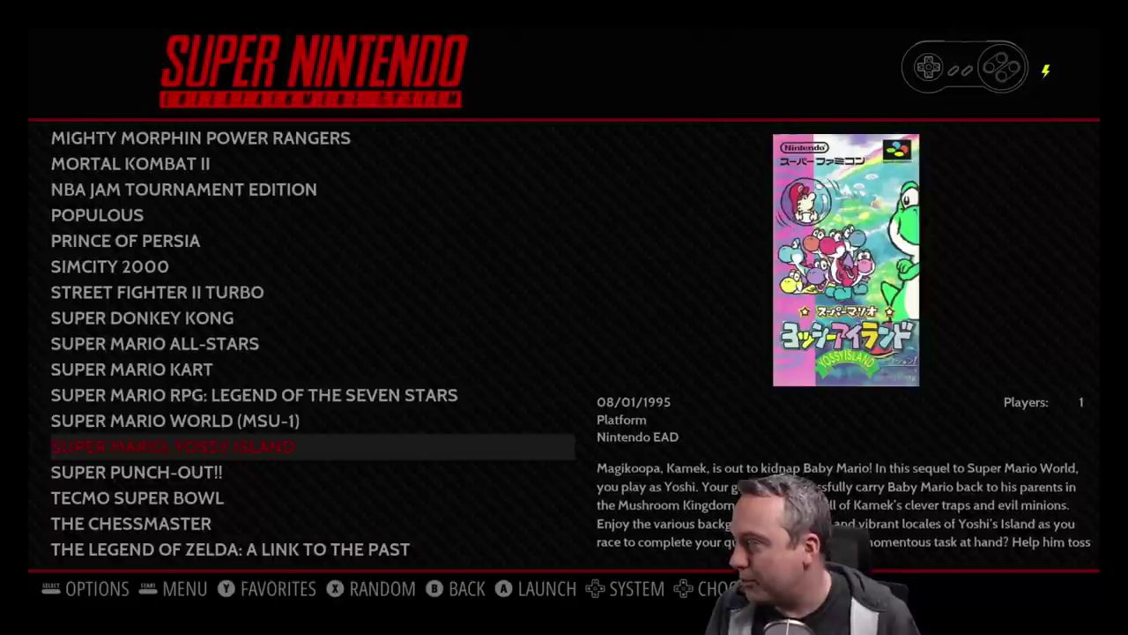
{"action": "key", "text": "Up"}
{"action": "key", "text": "Up"}
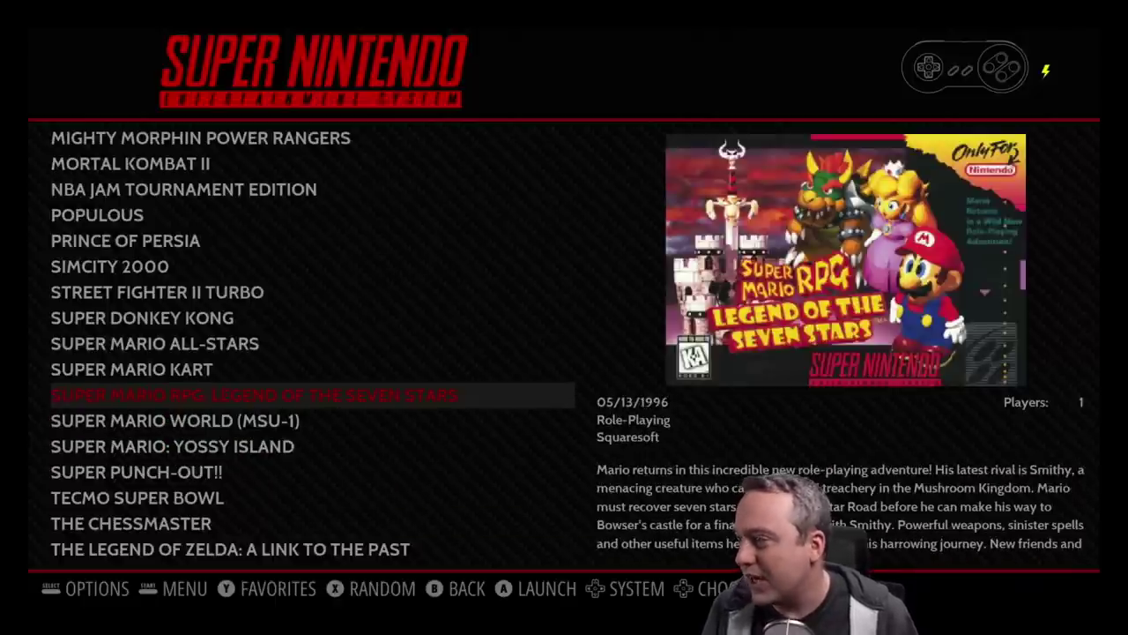
{"action": "key", "text": "Up"}
{"action": "key", "text": "Up"}
{"action": "key", "text": "Up"}
{"action": "key", "text": "Up"}
{"action": "key", "text": "Up"}
{"action": "key", "text": "Up"}
{"action": "key", "text": "Up"}
{"action": "key", "text": "Up"}
{"action": "key", "text": "Up"}
{"action": "key", "text": "Up"}
{"action": "key", "text": "Up"}
{"action": "key", "text": "Up"}
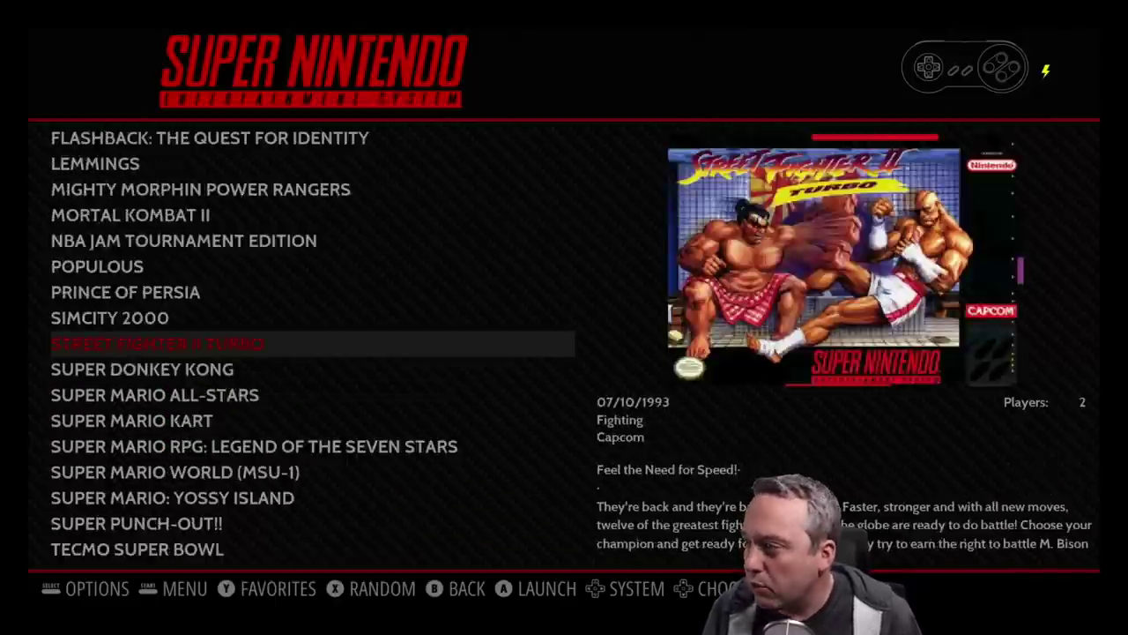
{"action": "key", "text": "Up"}
{"action": "key", "text": "Up"}
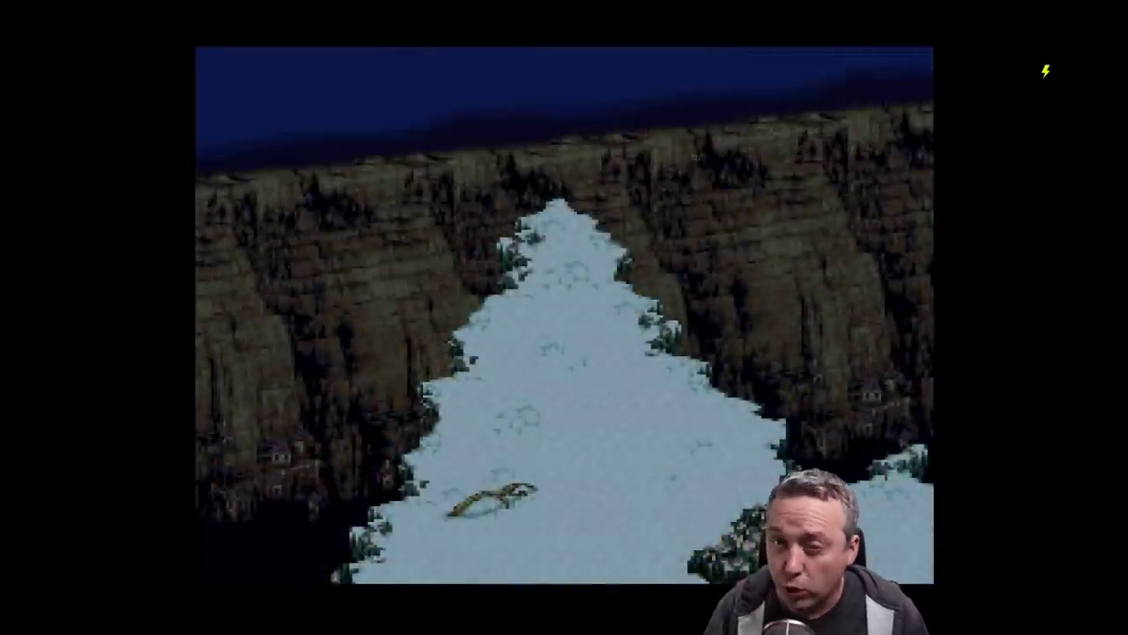
{"action": "key", "text": "F2"}
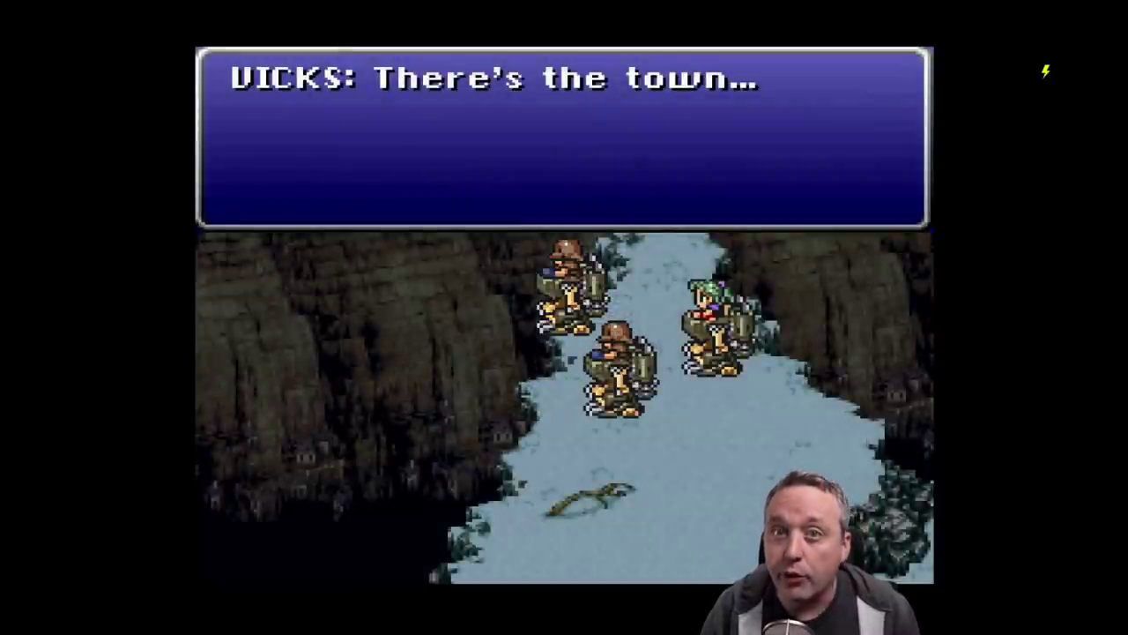
{"action": "key", "text": "F4"}
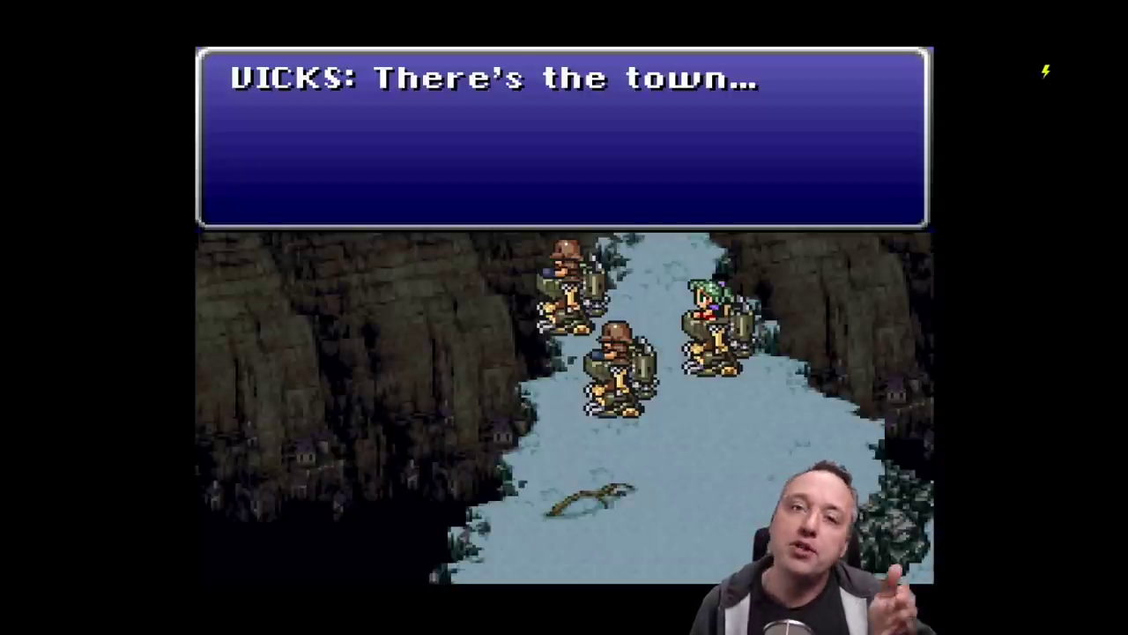
{"action": "key", "text": "Return"}
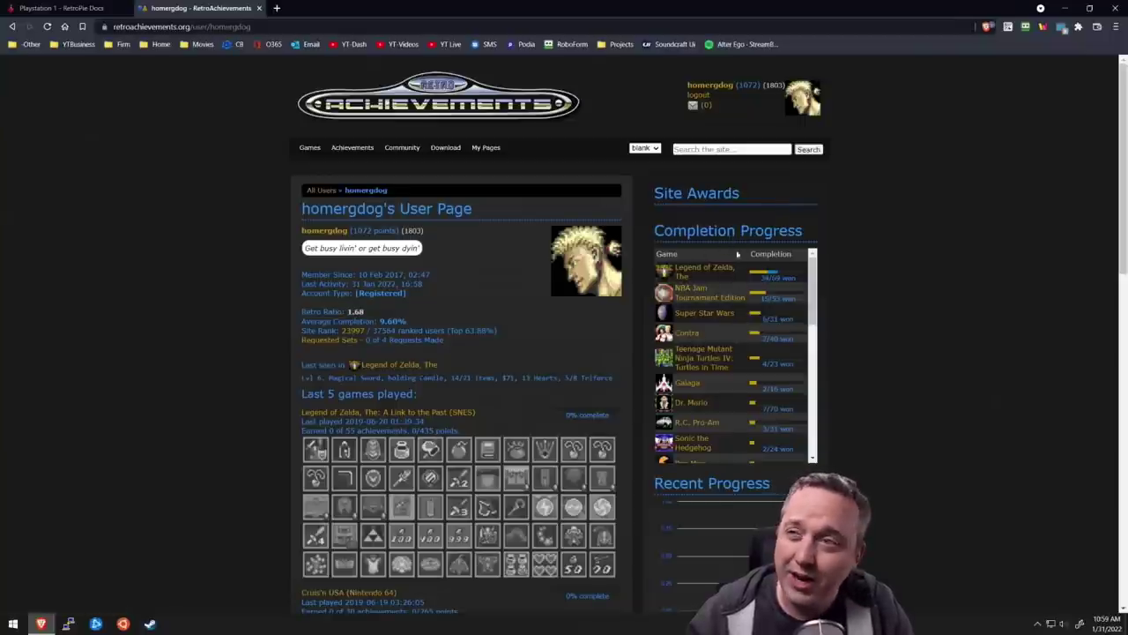
Step: Look through the Completion Progress list on the RetroAchievements user page and open the Legend of Zelda game page
{"action": "scroll", "coordinate": [758, 301], "scroll_direction": "down", "scroll_amount": 1}
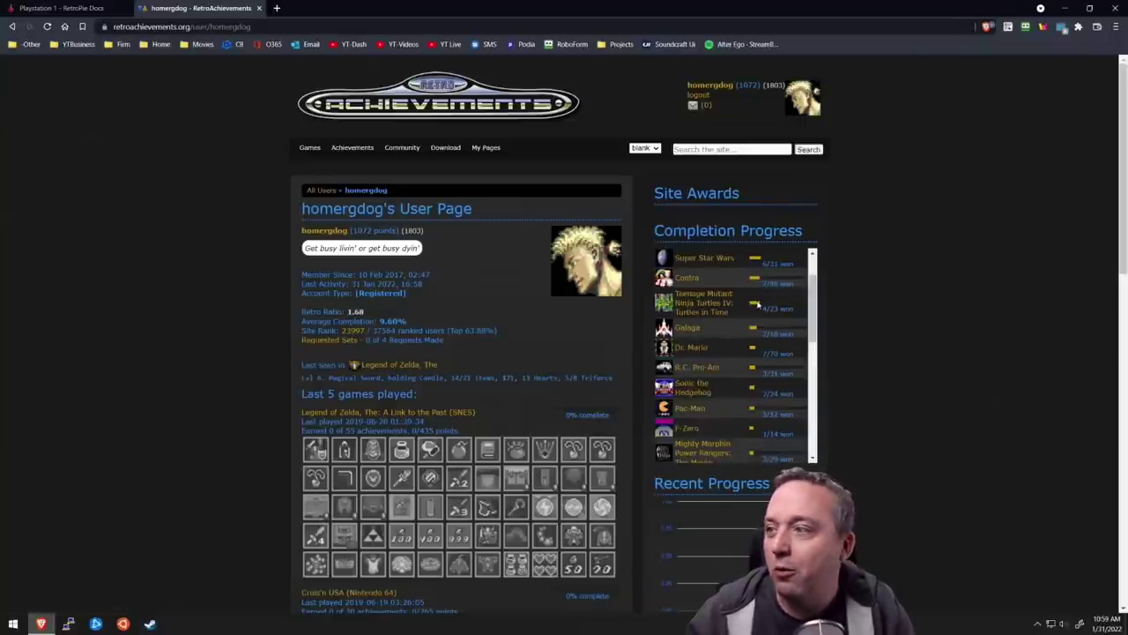
{"action": "scroll", "coordinate": [727, 277], "scroll_direction": "up", "scroll_amount": 1}
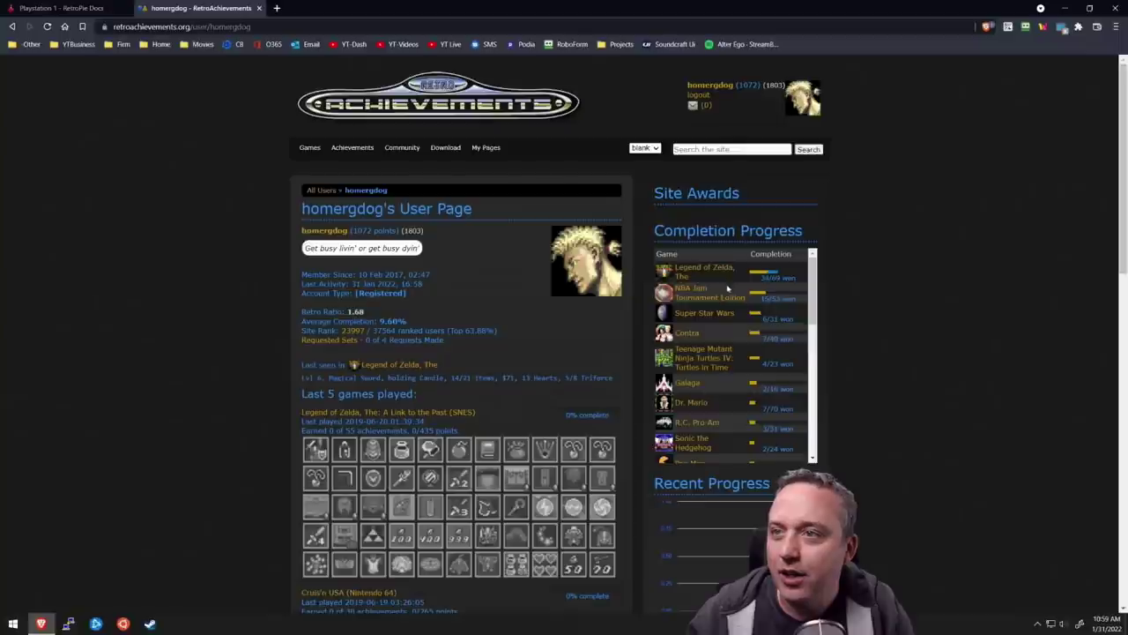
{"action": "left_click", "coordinate": [703, 268]}
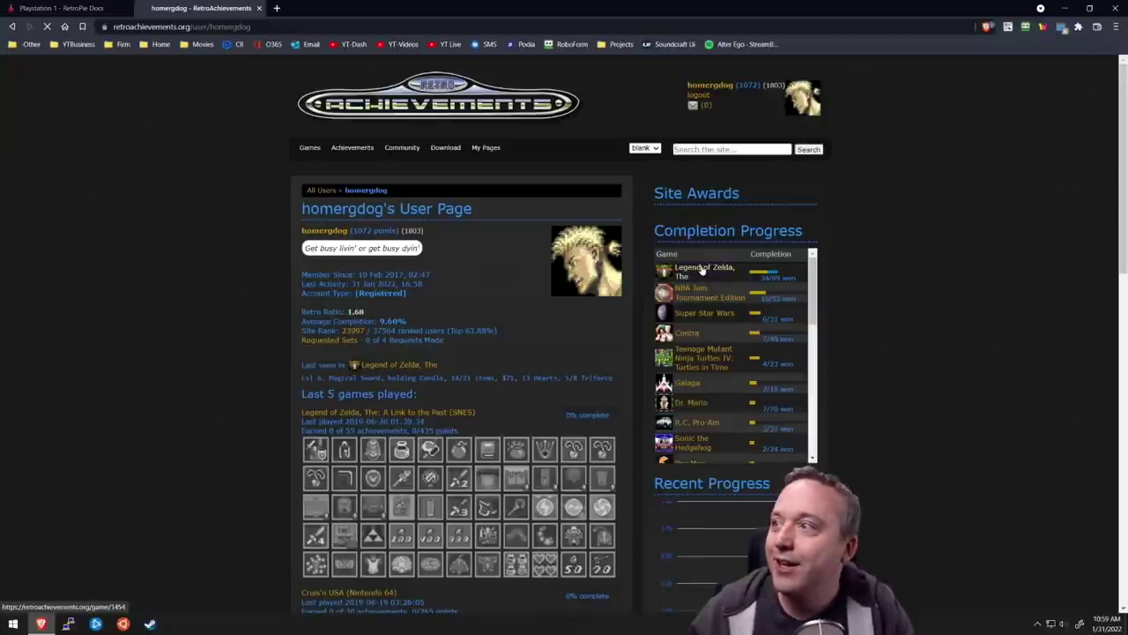
{"action": "left_click", "coordinate": [702, 271]}
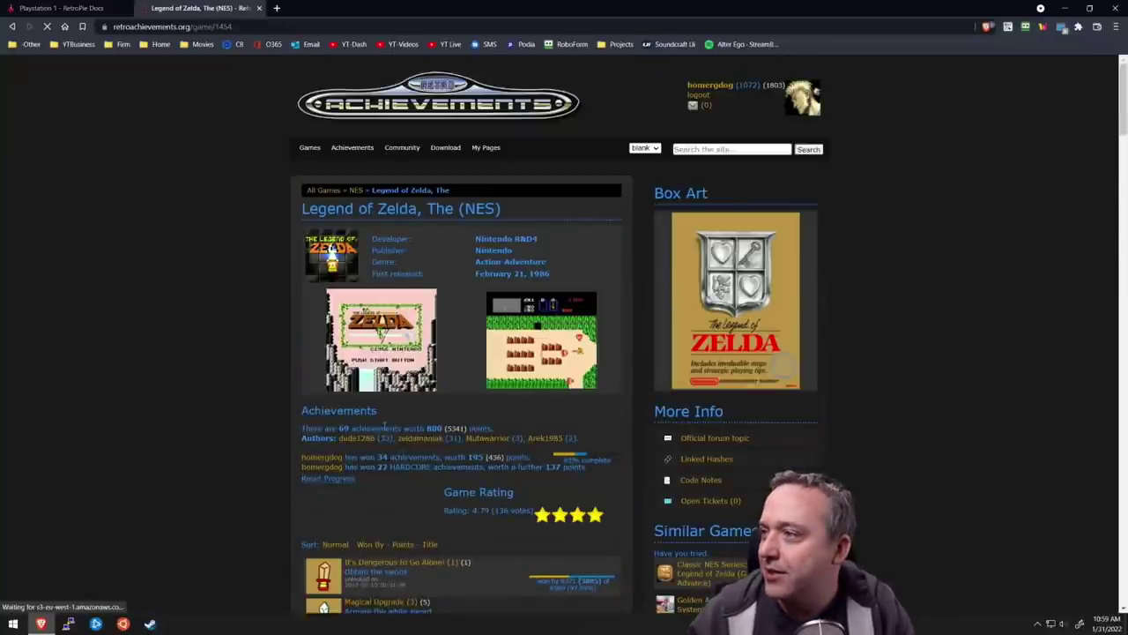
Step: Examine the achievements, unlock dates and game details on the Legend of Zelda (NES) page
{"action": "scroll", "coordinate": [377, 423], "scroll_direction": "down", "scroll_amount": 2}
{"action": "scroll", "coordinate": [377, 423], "scroll_direction": "down", "scroll_amount": 2}
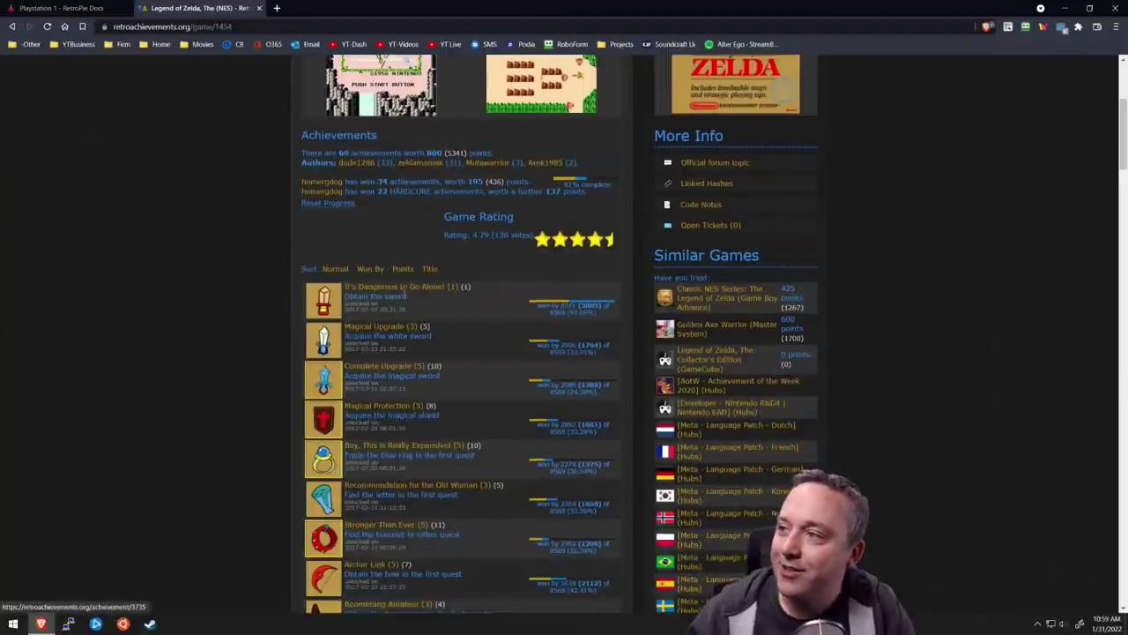
{"action": "scroll", "coordinate": [438, 376], "scroll_direction": "down", "scroll_amount": 2}
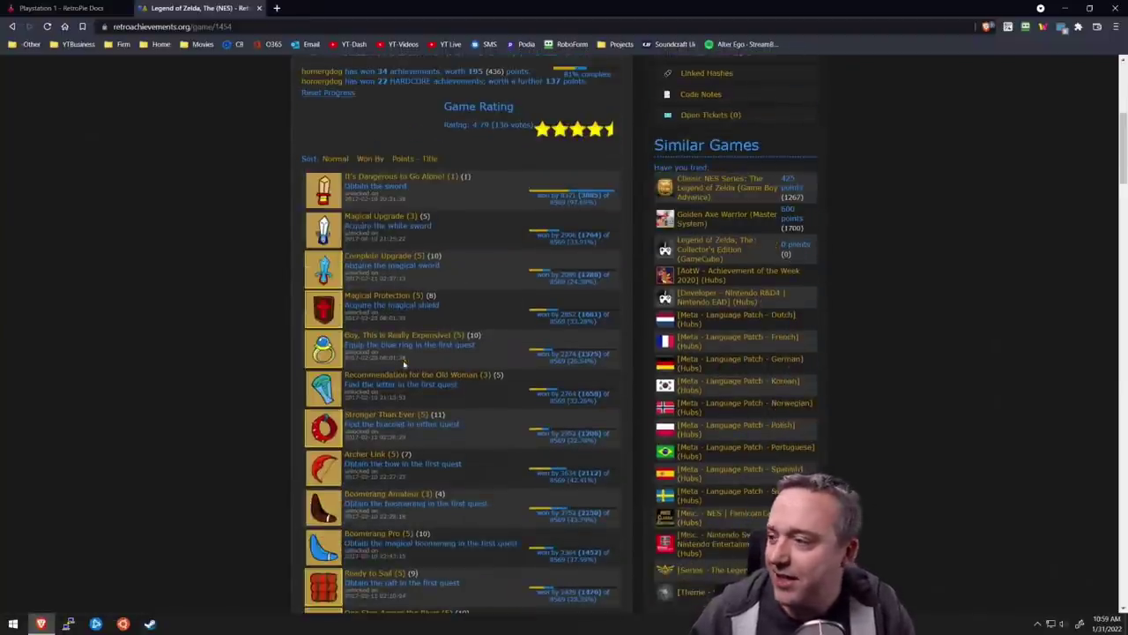
{"action": "scroll", "coordinate": [404, 363], "scroll_direction": "down", "scroll_amount": 2}
{"action": "scroll", "coordinate": [435, 432], "scroll_direction": "up", "scroll_amount": 5}
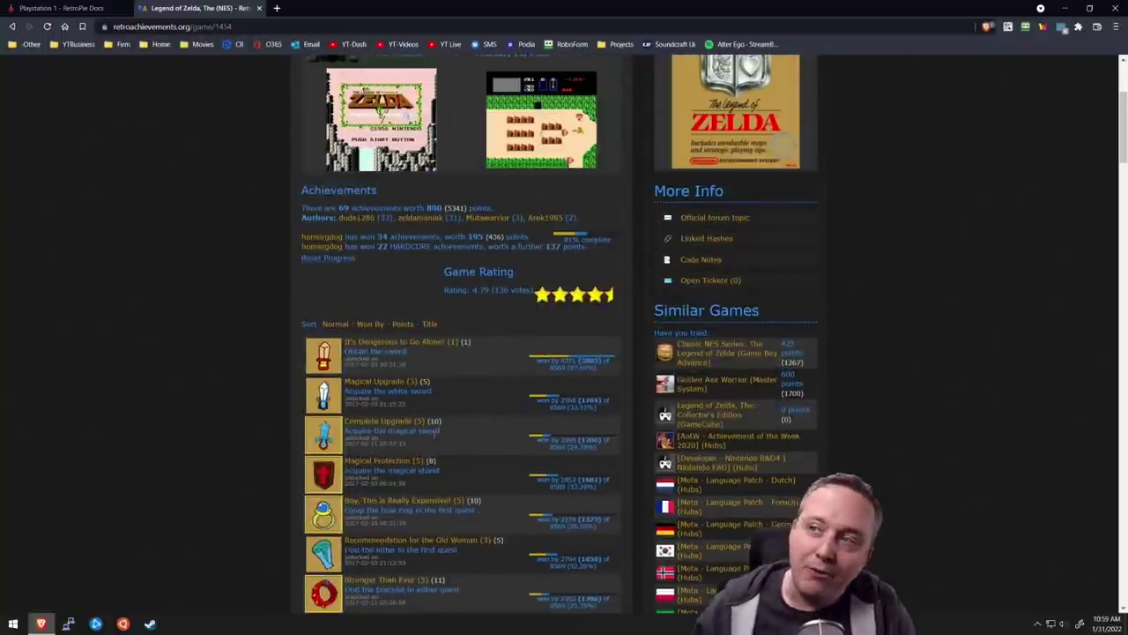
{"action": "scroll", "coordinate": [436, 430], "scroll_direction": "up", "scroll_amount": 2}
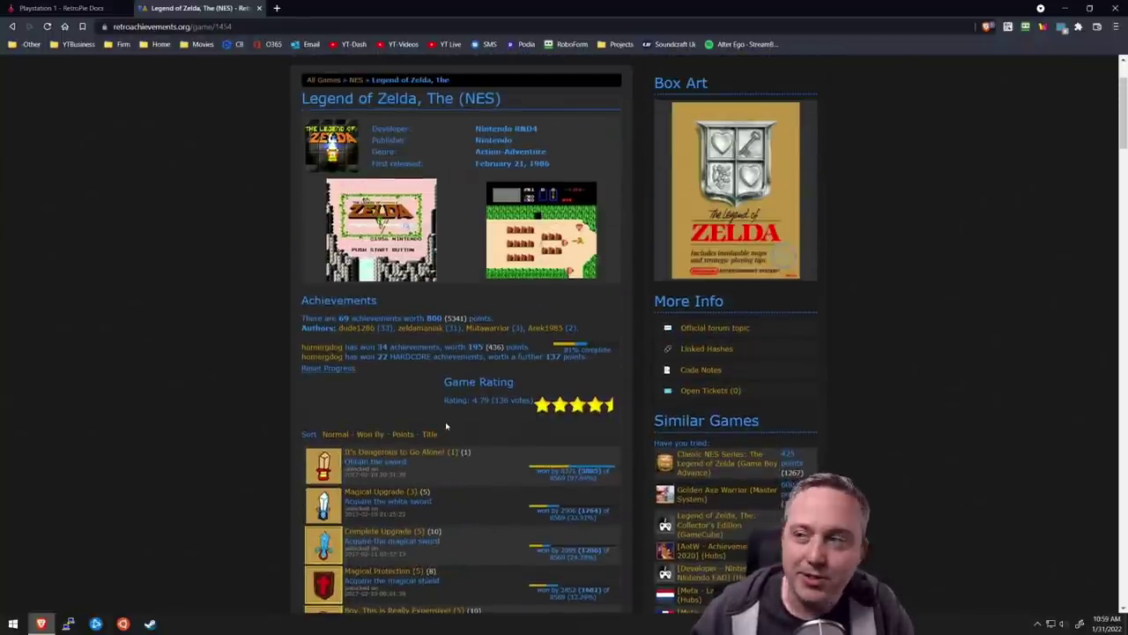
{"action": "scroll", "coordinate": [446, 427], "scroll_direction": "up", "scroll_amount": 2}
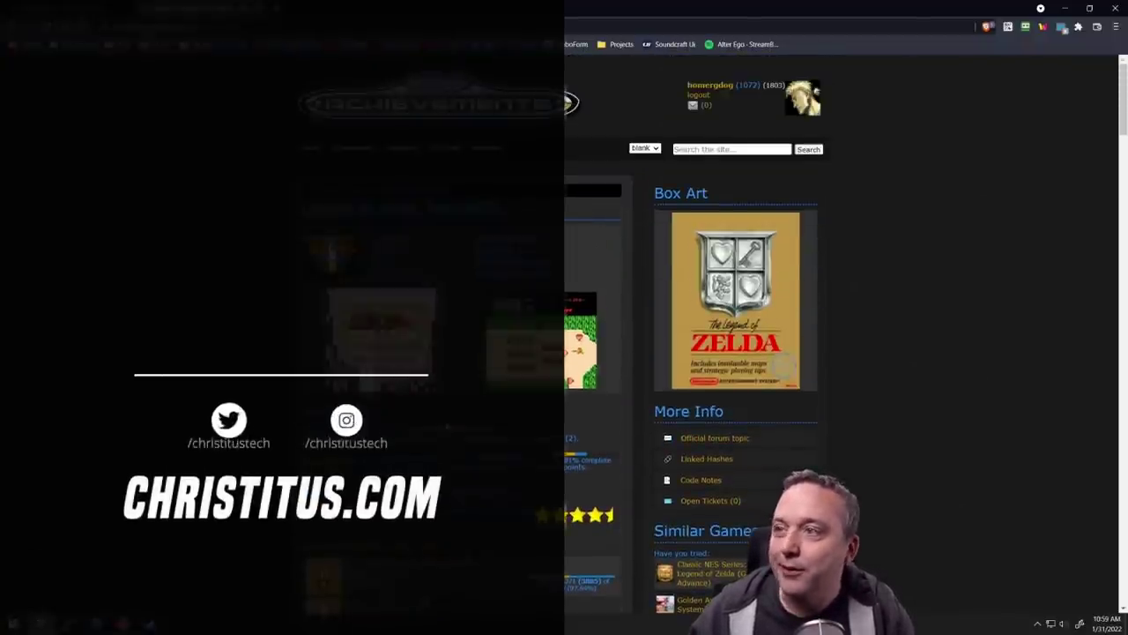
{"action": "scroll", "coordinate": [446, 427], "scroll_direction": "down", "scroll_amount": 4}
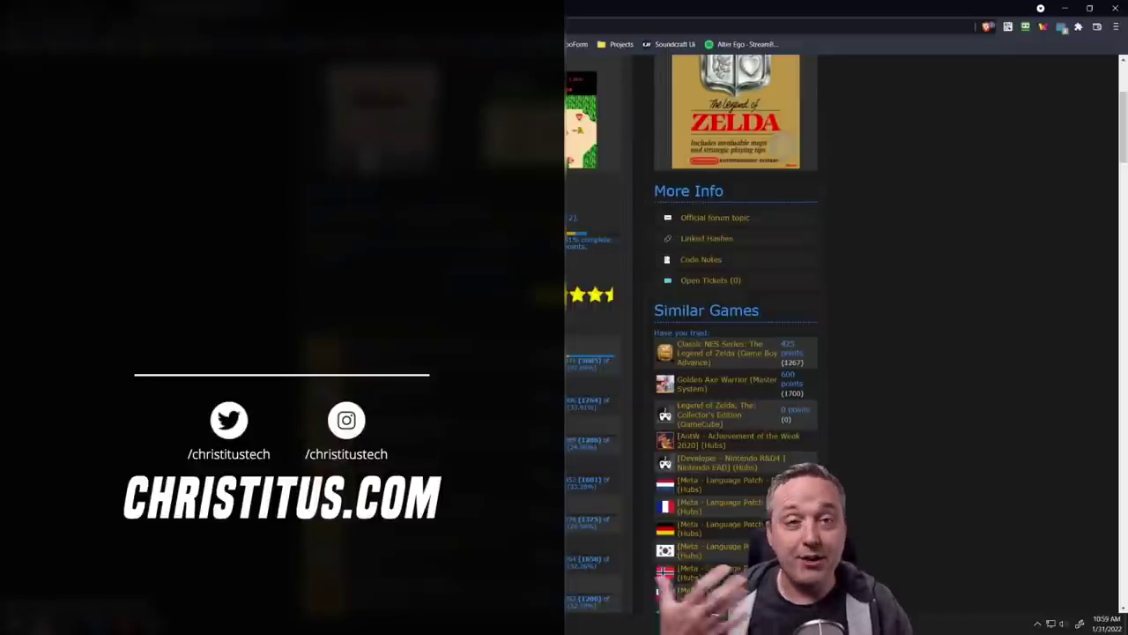